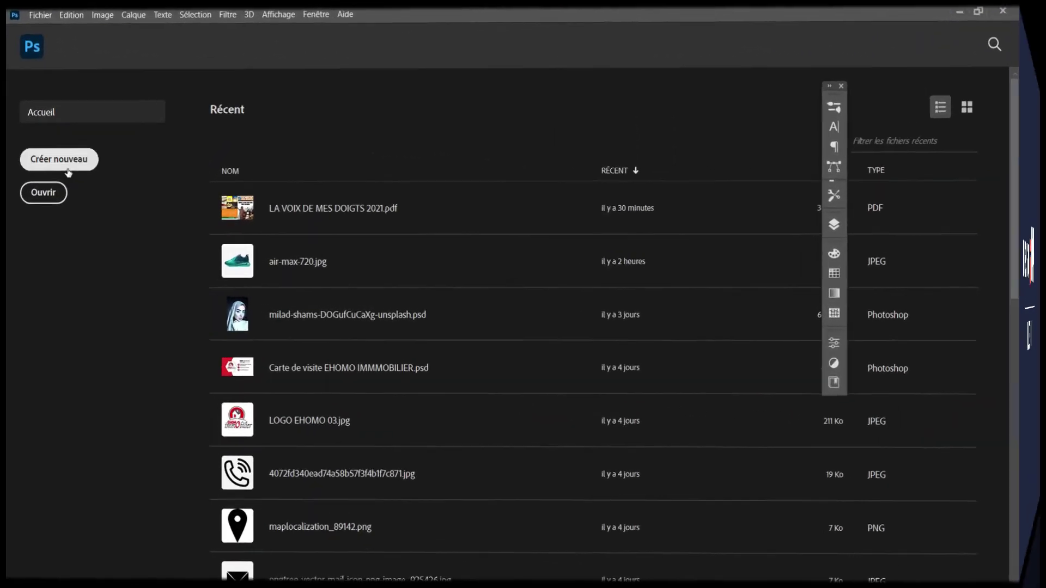
Start a new document from the Photoshop home screen (Créer nouveau)
click(59, 160)
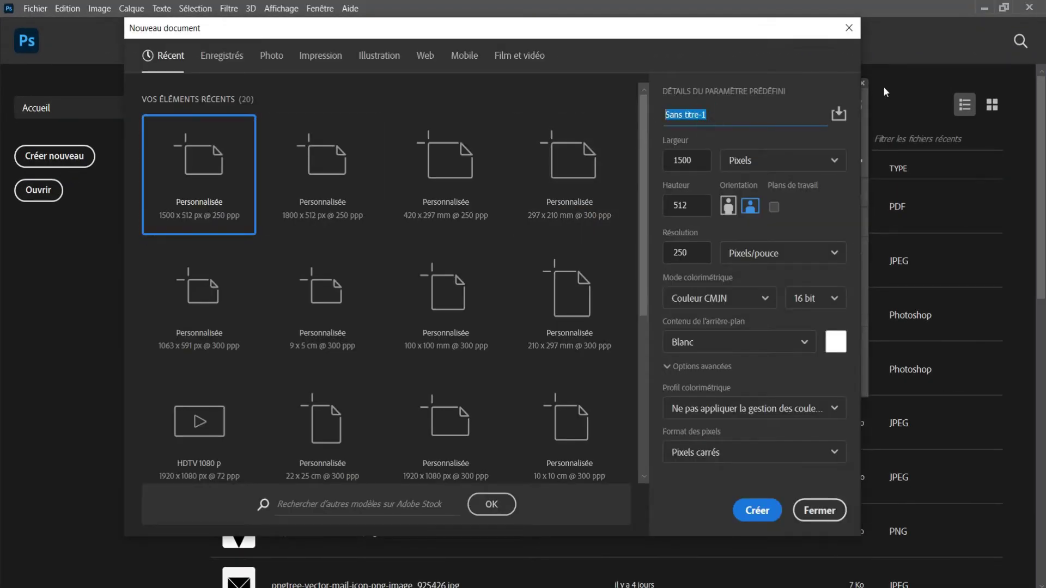
Create a 1450 × 512 px document named BANER SITE WEB
text(BANER SITE )
text(WEB)
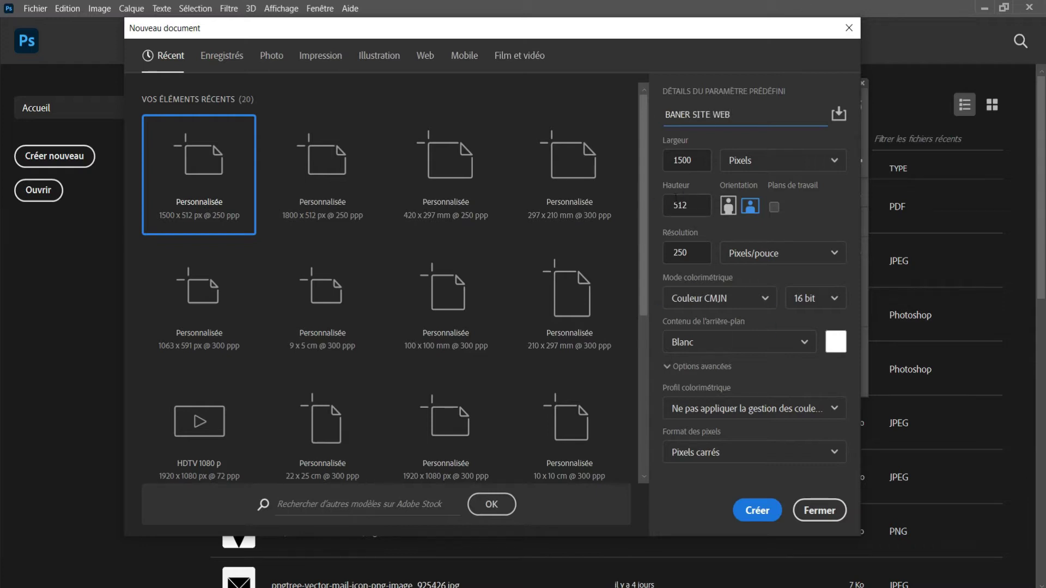
double_click(685, 159)
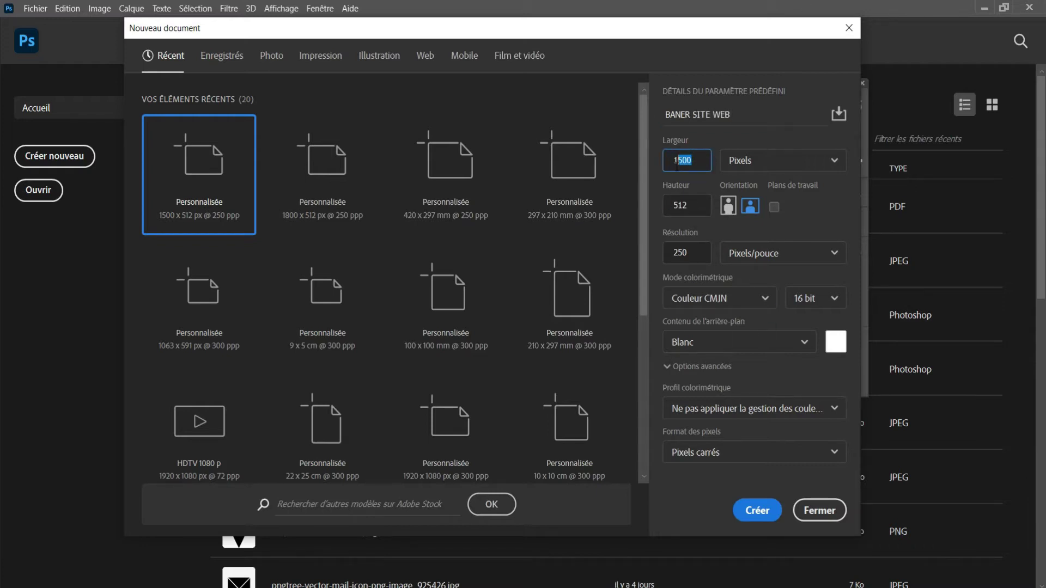
text(450)
click(757, 511)
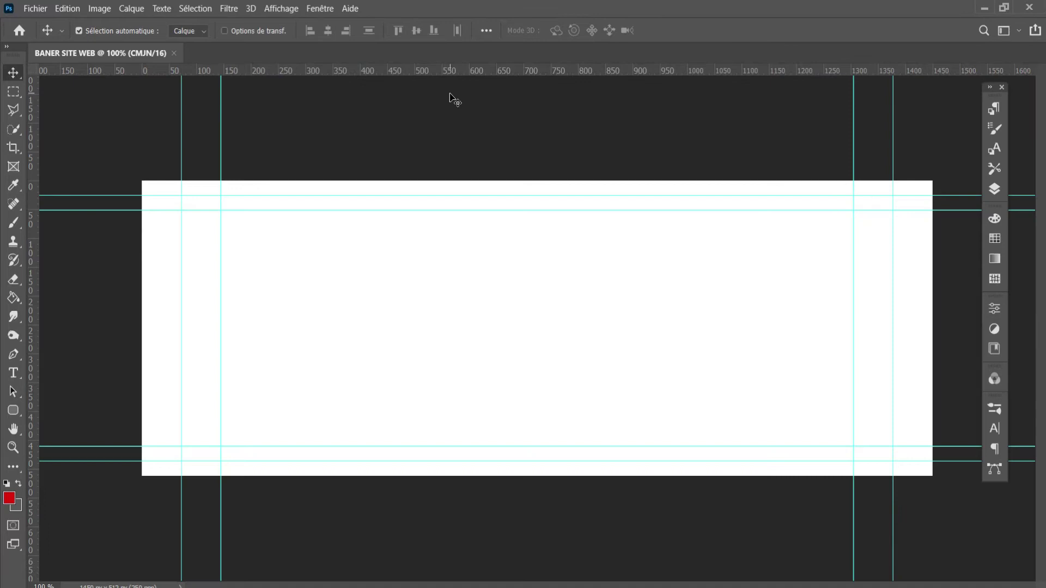
Hide the guides and open the unnamed (1) and air-max-720 sneaker photos
key(ctrl+semicolon)
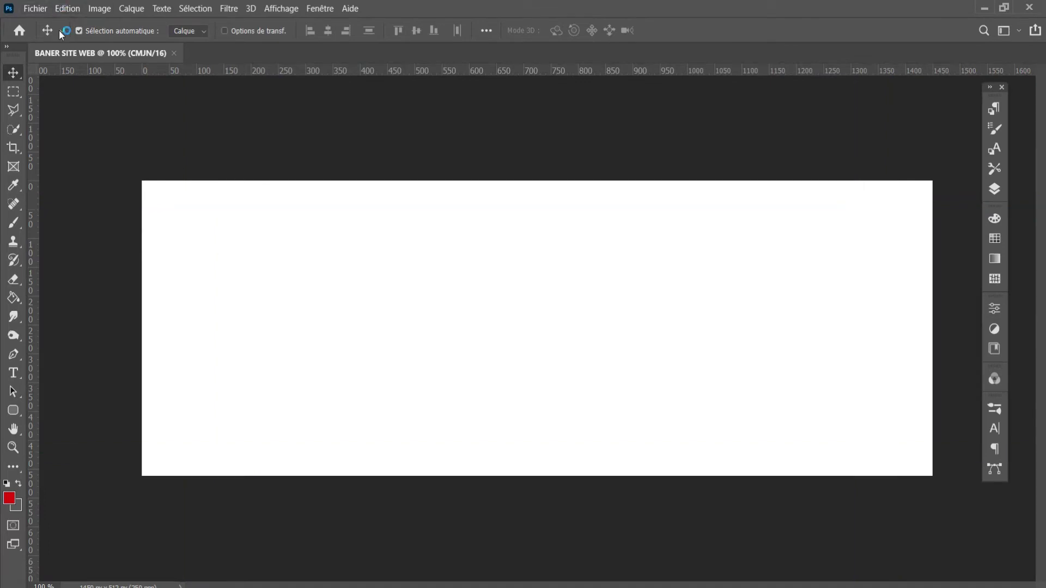
click(28, 10)
click(199, 182)
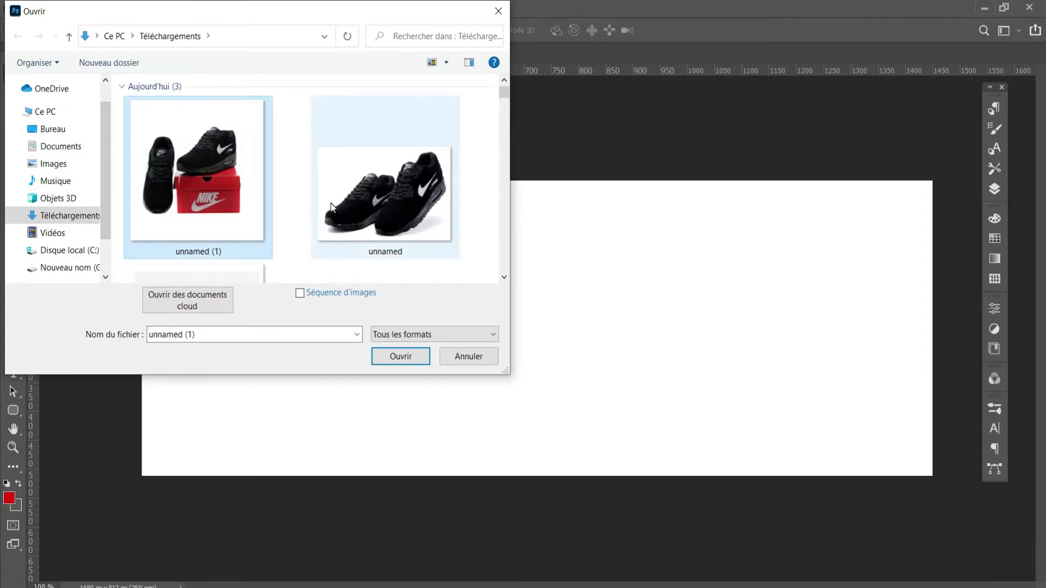
scroll(228, 218, down, 3)
ctrl+click(232, 224)
click(400, 356)
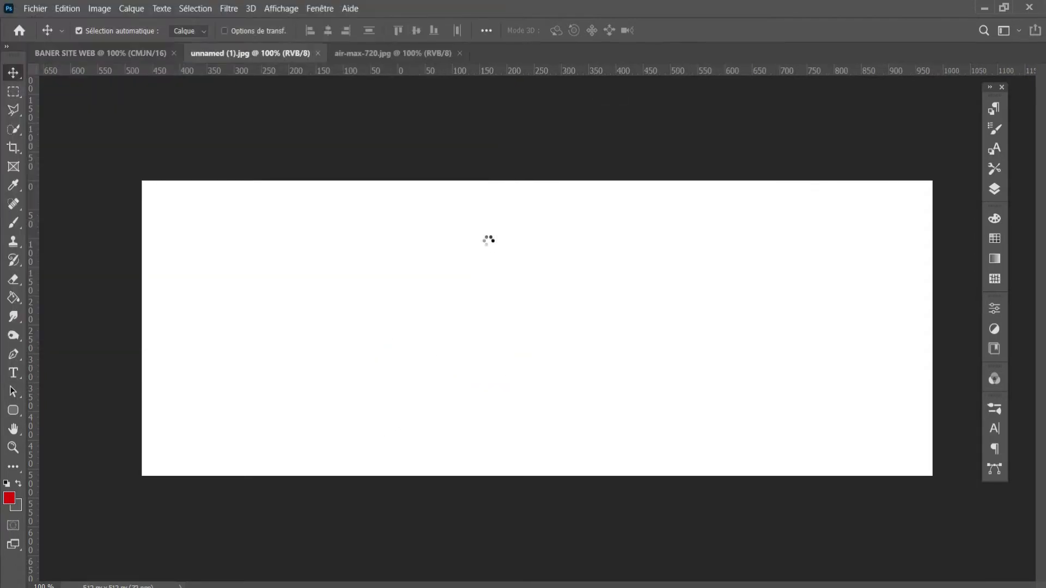
Erase the white background and toe shadow around the Air Max shoe with the Magic Eraser
click(13, 279)
click(60, 306)
click(402, 219)
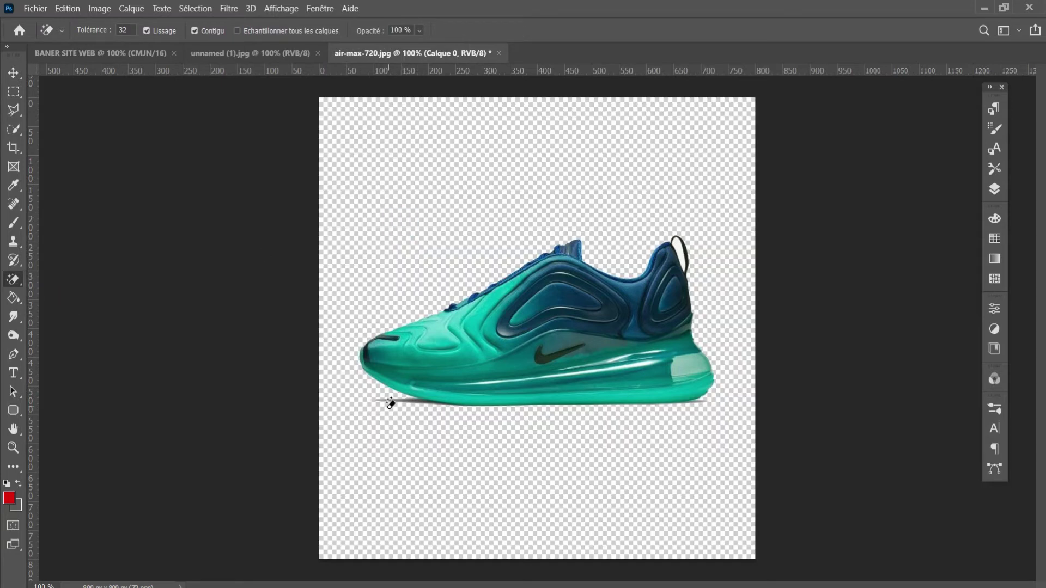
click(393, 401)
Sample navy as background and teal as foreground colour from the shoe, back on the banner
click(13, 72)
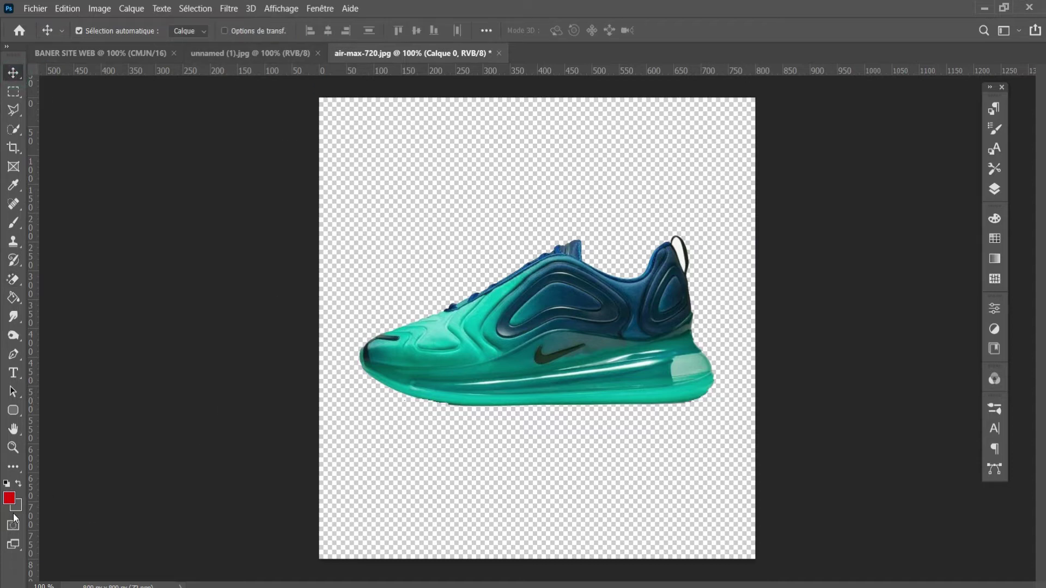
click(15, 510)
click(569, 294)
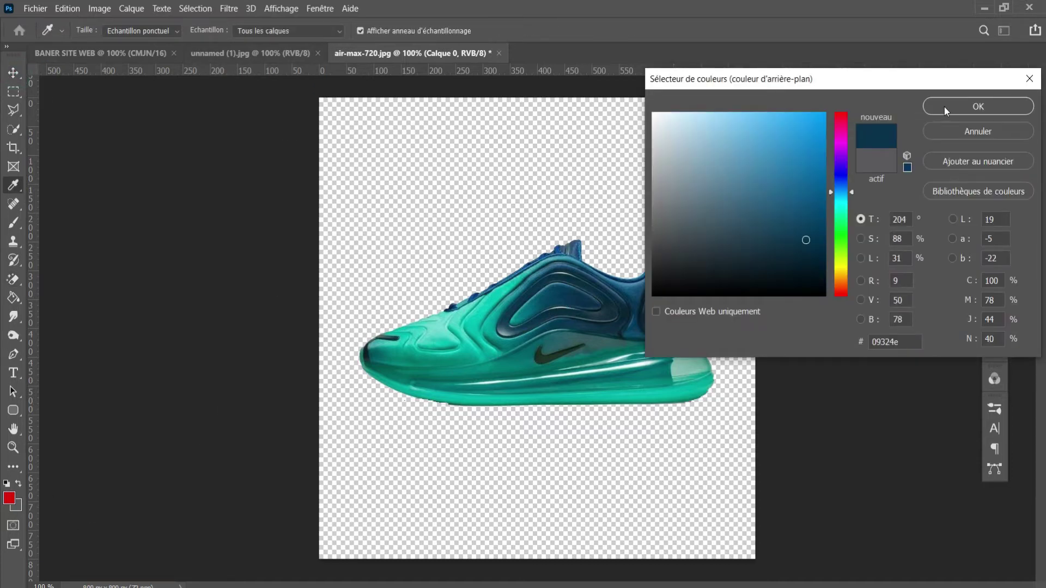
click(944, 105)
click(8, 498)
click(451, 357)
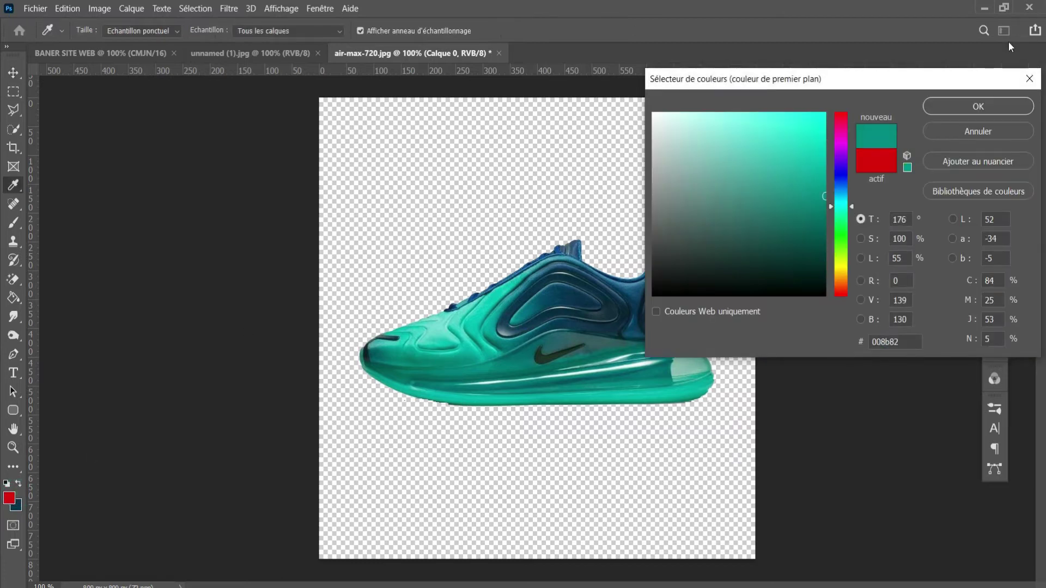
click(978, 106)
click(185, 55)
click(98, 53)
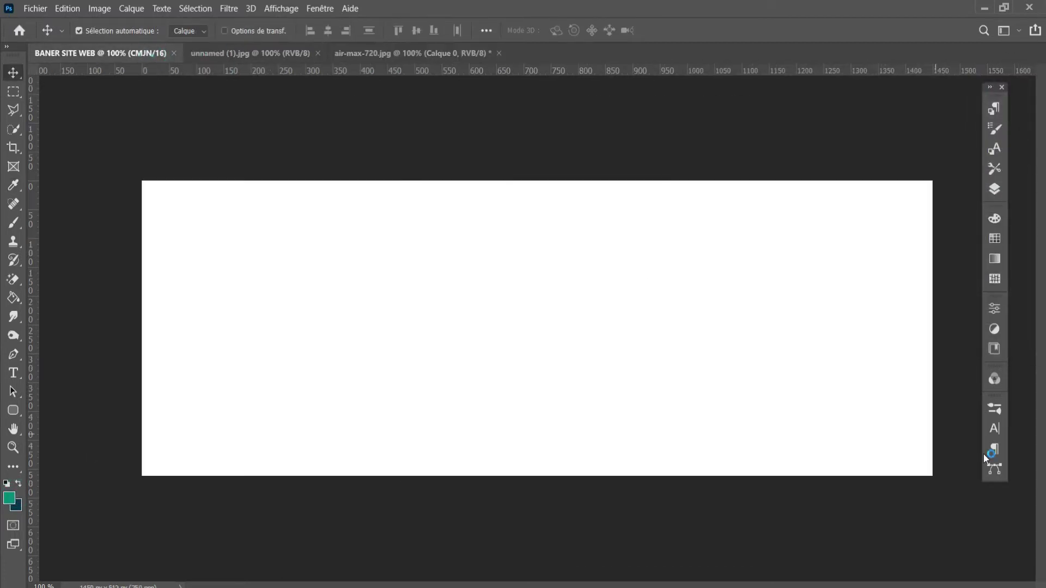
Add a Dégradé fill layer with its right colour stop set to navy #09324e
click(994, 189)
click(884, 248)
click(902, 249)
click(907, 277)
click(886, 188)
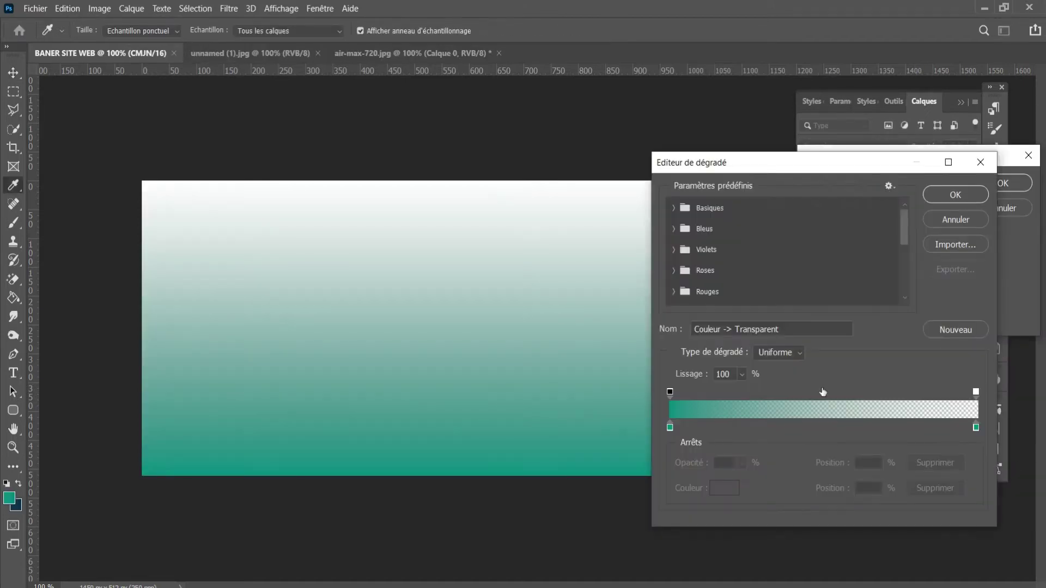
click(976, 428)
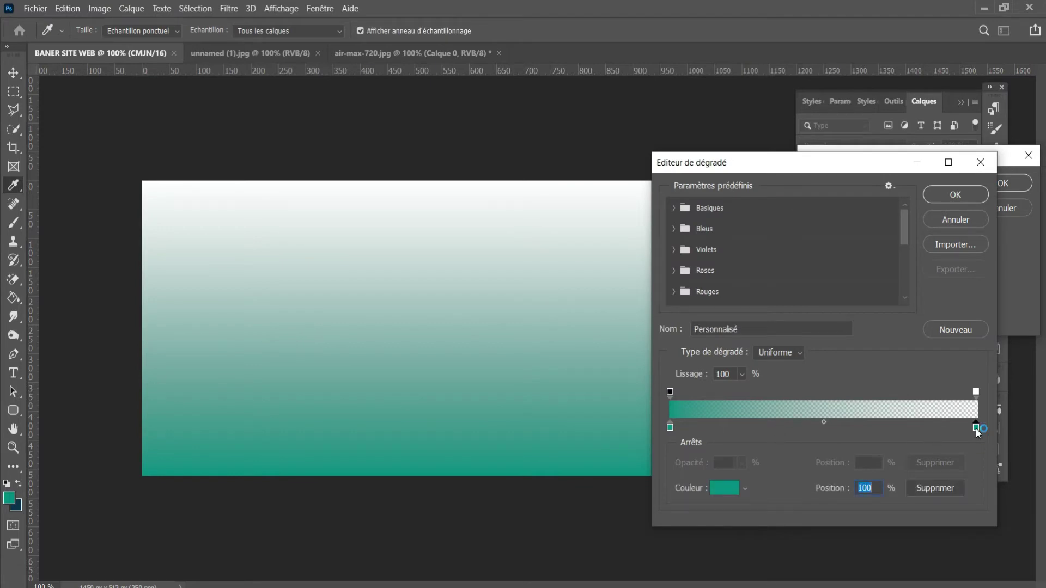
double_click(976, 428)
click(17, 506)
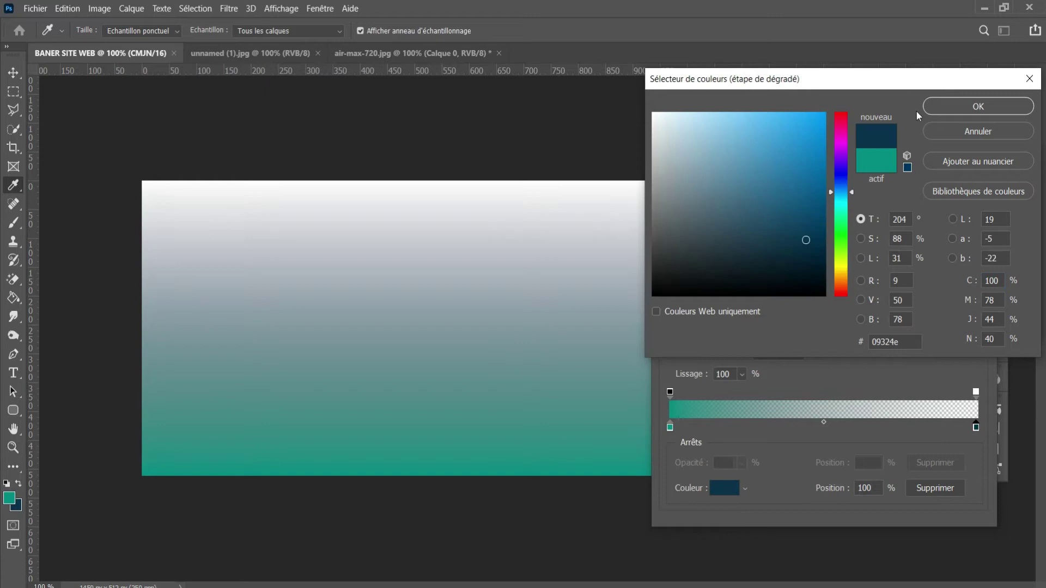
click(962, 109)
Set the right opacity stop to 100% and a 33.86° angle, and create the gradient layer
scroll(760, 267, down, 1)
scroll(760, 267, down, 3)
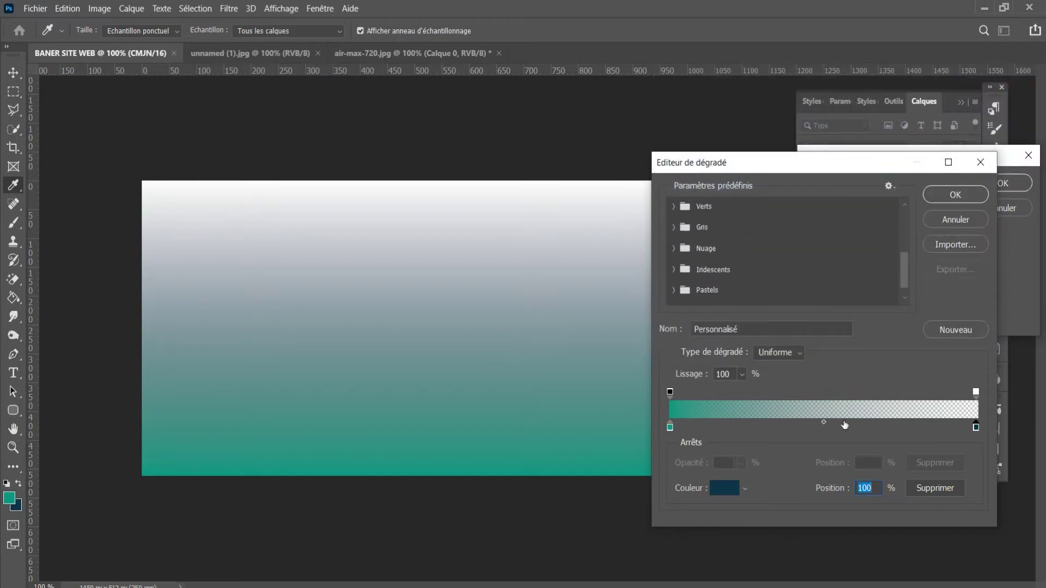
click(975, 395)
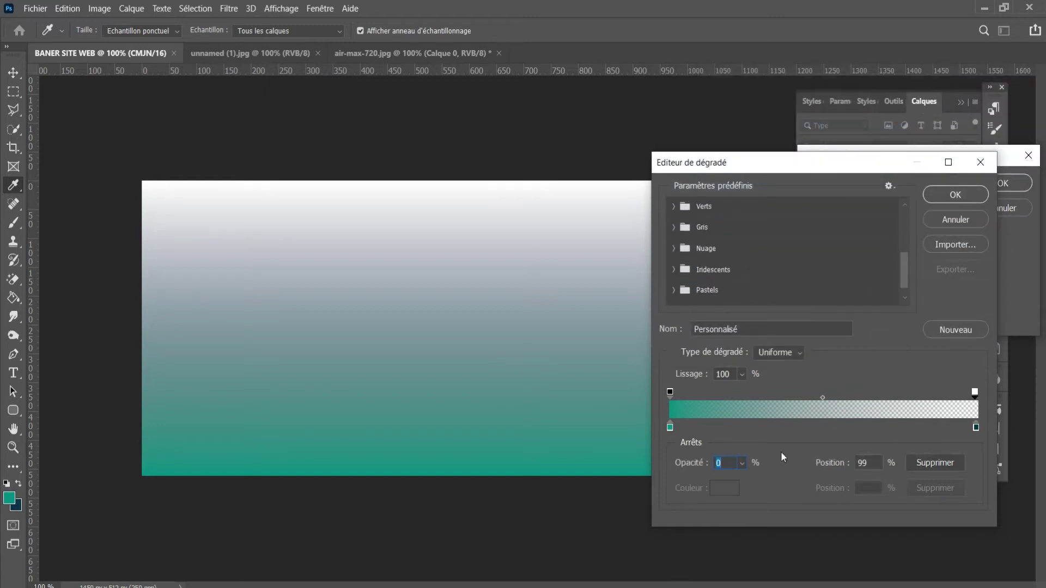
text(100)
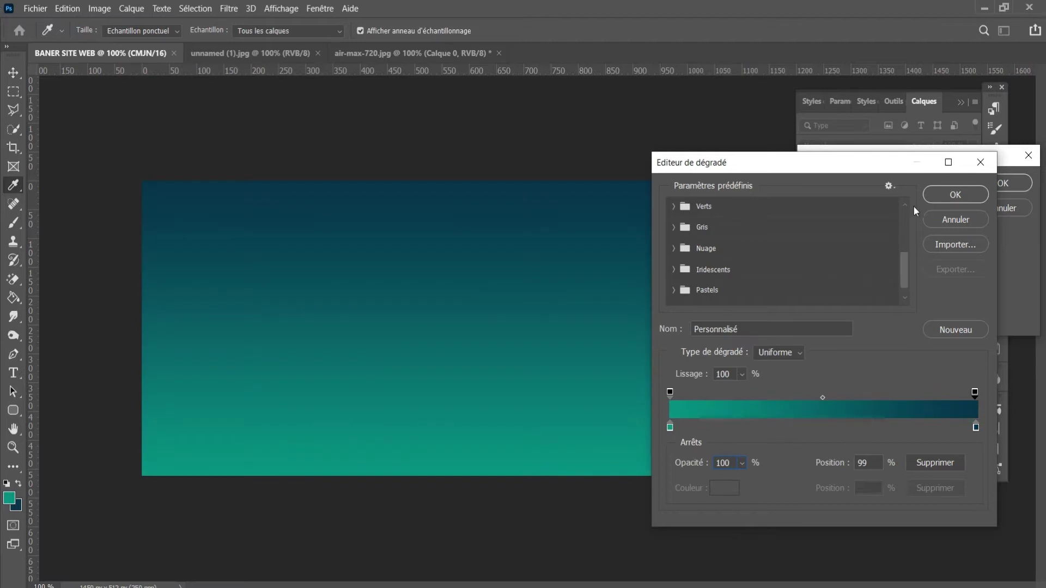
click(955, 194)
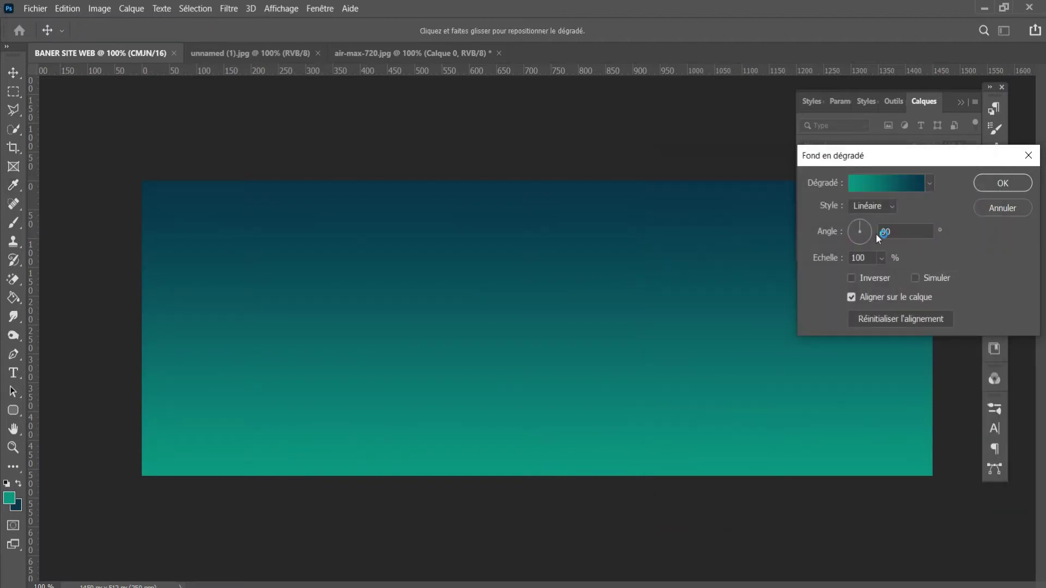
click(867, 226)
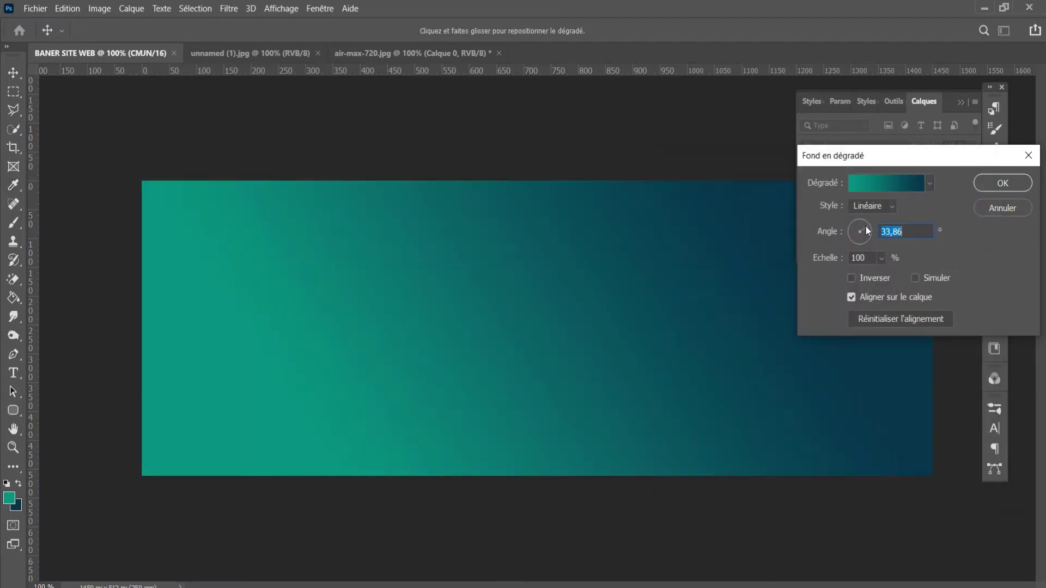
click(991, 184)
click(960, 102)
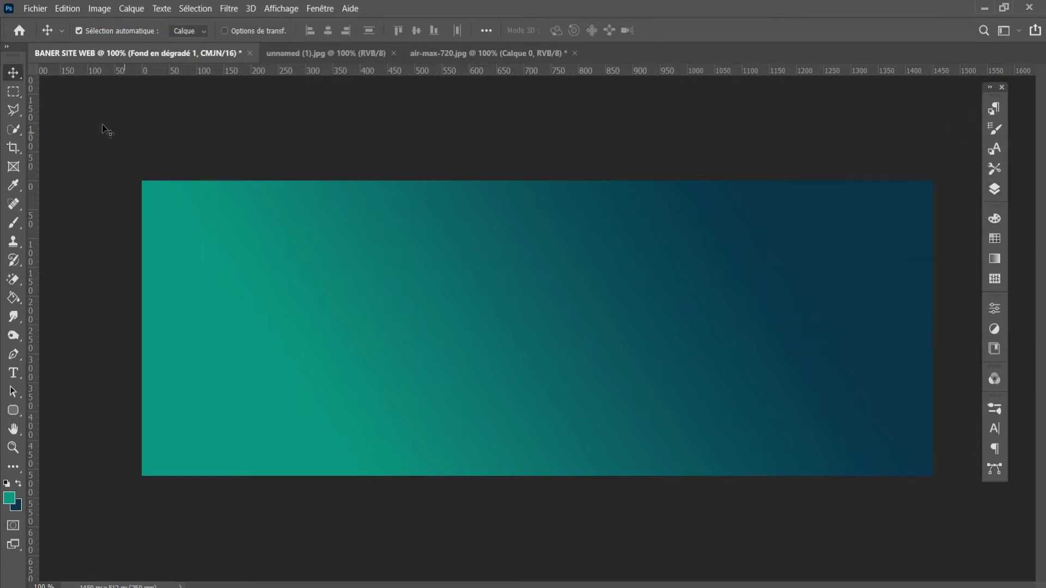
Copy the air-max-720 shoe layer onto the banner, accepting the bit-depth conversion
click(326, 52)
click(466, 54)
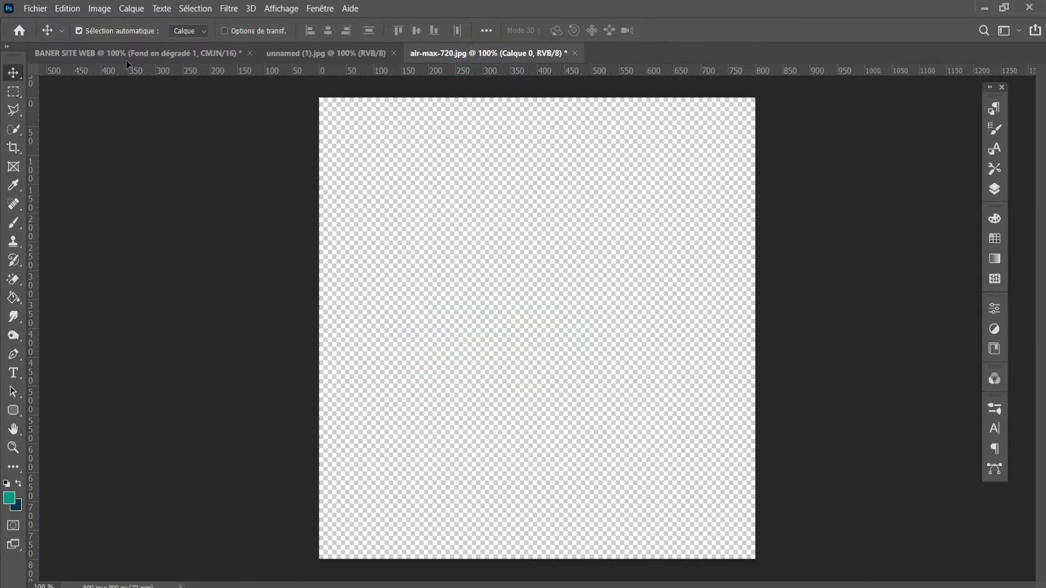
drag(570, 337, 304, 340)
click(603, 249)
click(517, 51)
drag(490, 290, 366, 330)
click(526, 250)
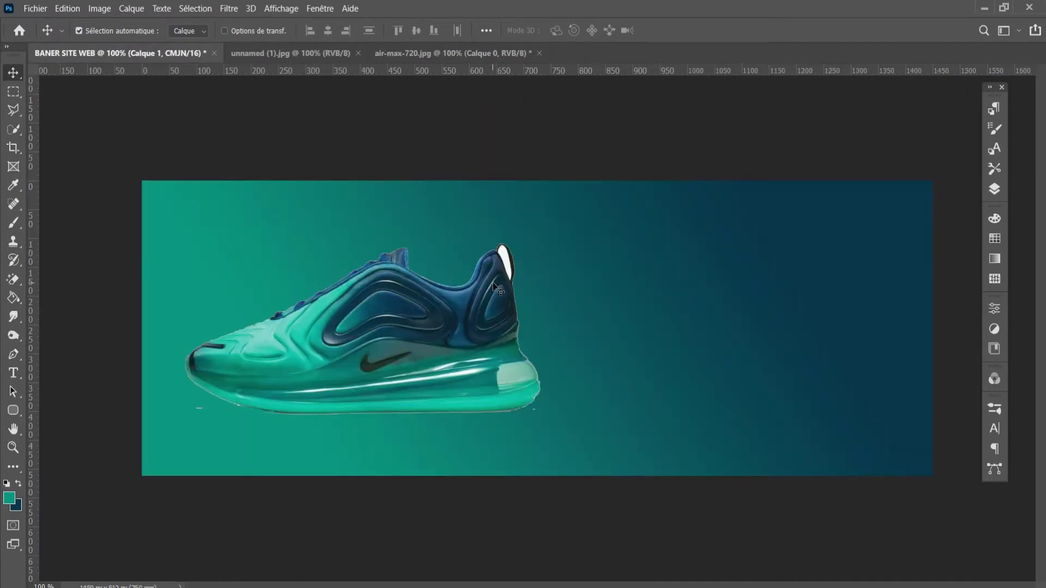
Free-transform the shoe: flip it horizontally and rotate it about half a turn
key(ctrl+t)
right_click(518, 310)
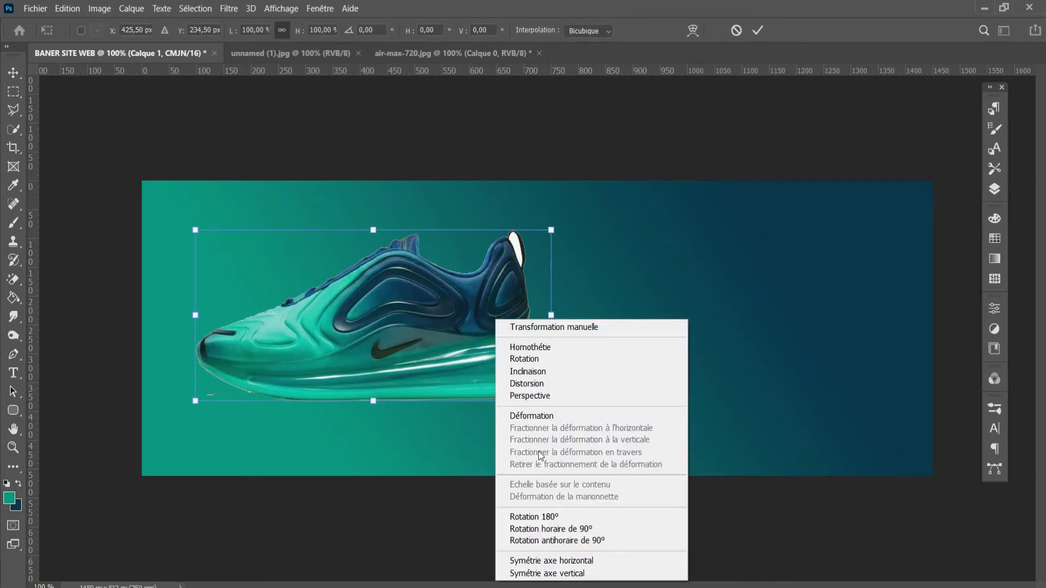
click(545, 560)
right_click(459, 353)
click(580, 438)
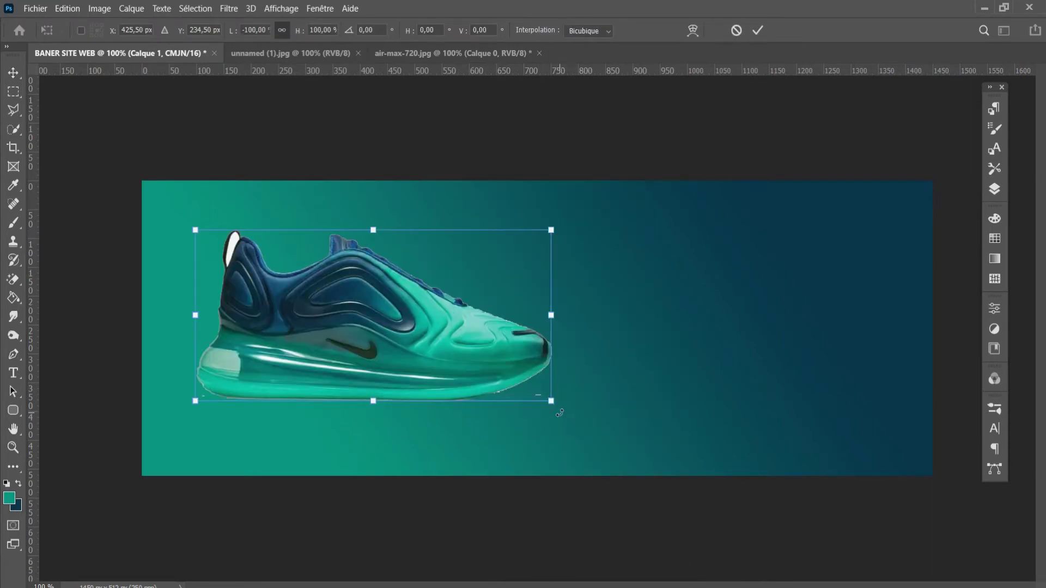
drag(551, 401, 576, 423)
key(ctrl+z)
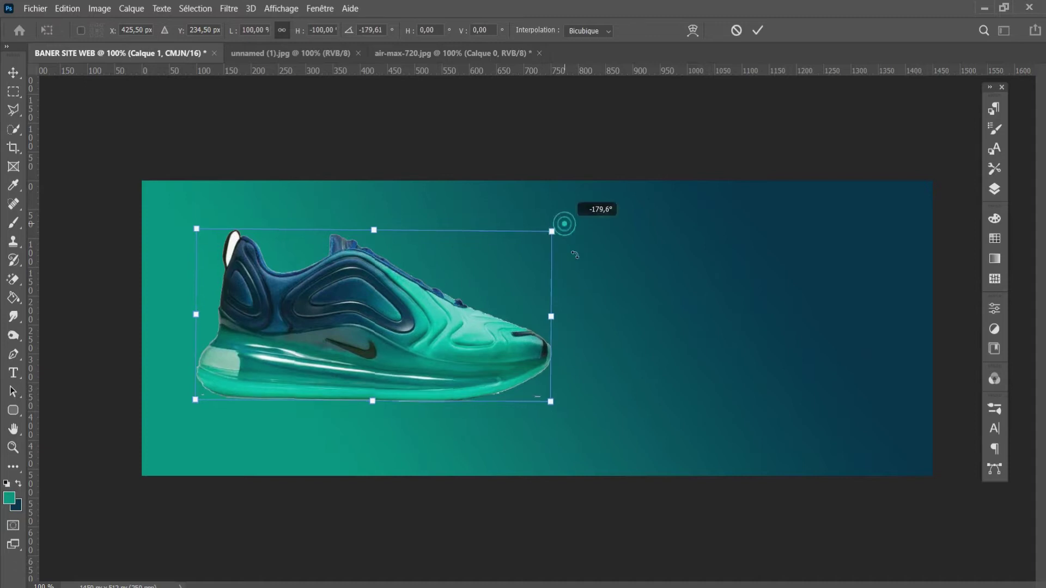
drag(553, 230, 579, 280)
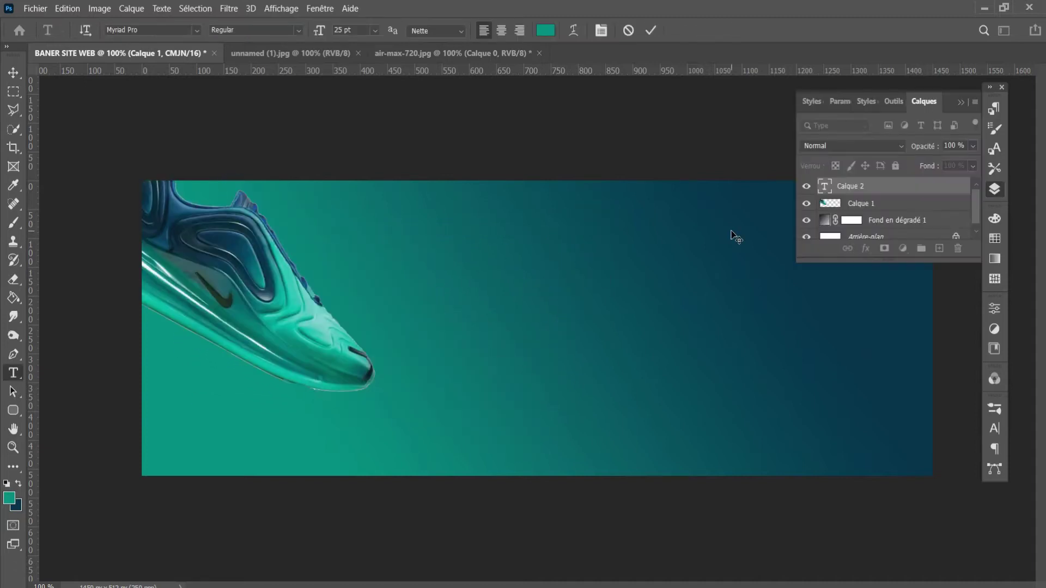
Collapse the Layers panel to clear the banner canvas
click(960, 102)
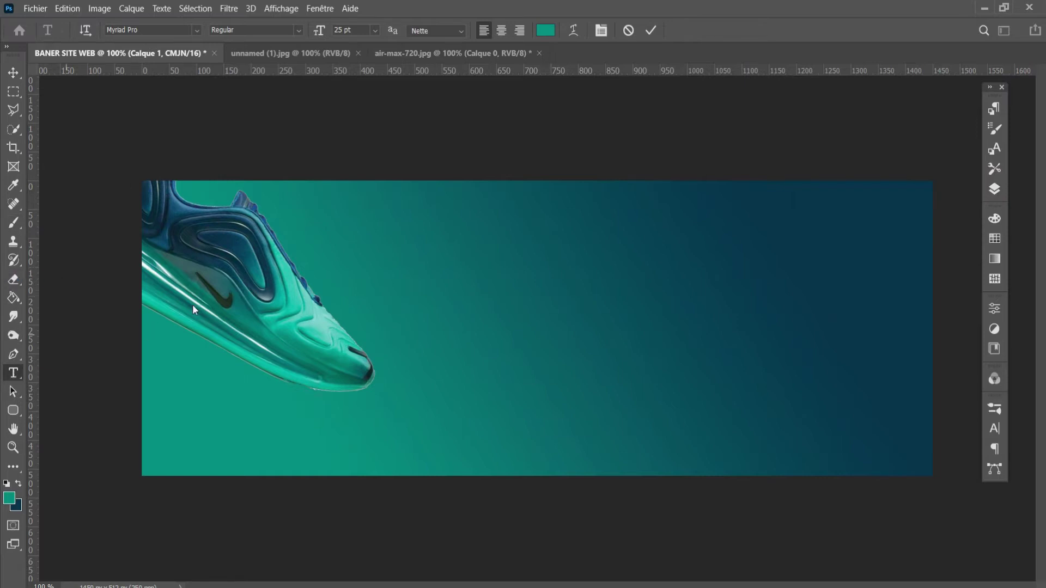
right_click(13, 409)
Draw a small teal rectangle near the top of the banner
click(49, 415)
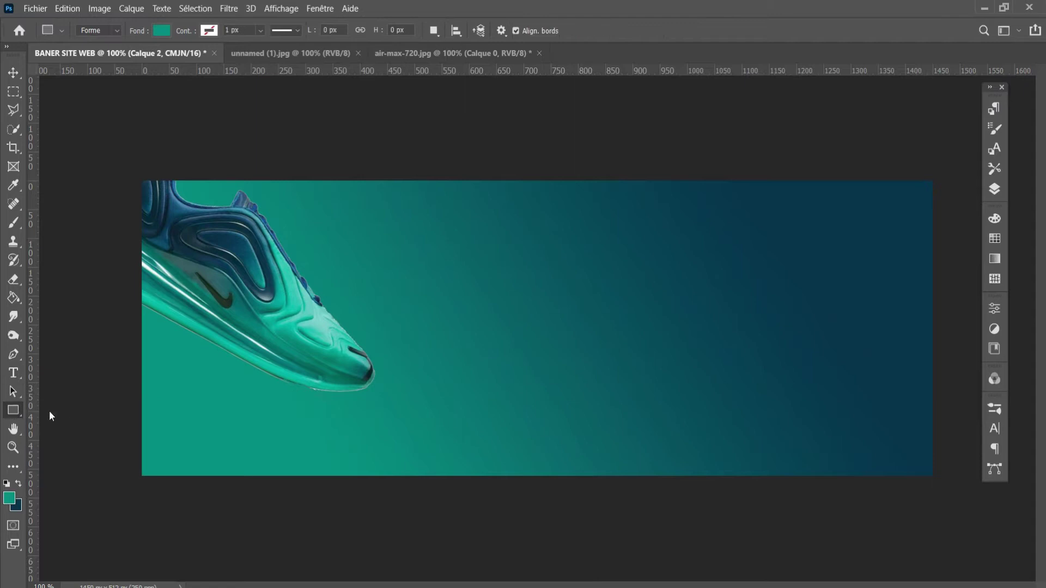
mouse_move(410, 197)
mouse_down()
mouse_move(947, 220)
mouse_move(494, 219)
mouse_up()
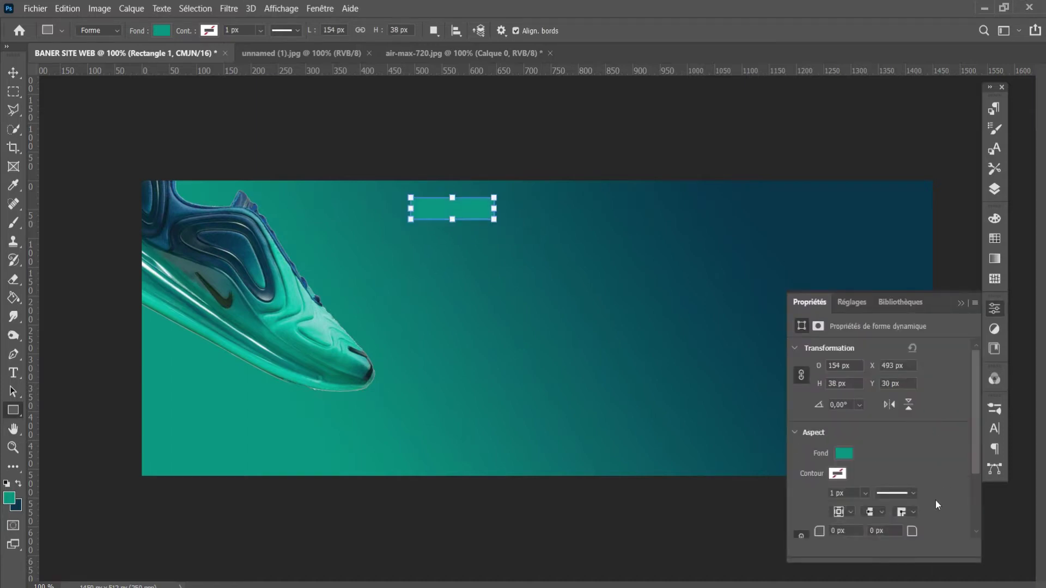
scroll(872, 491, down, 2)
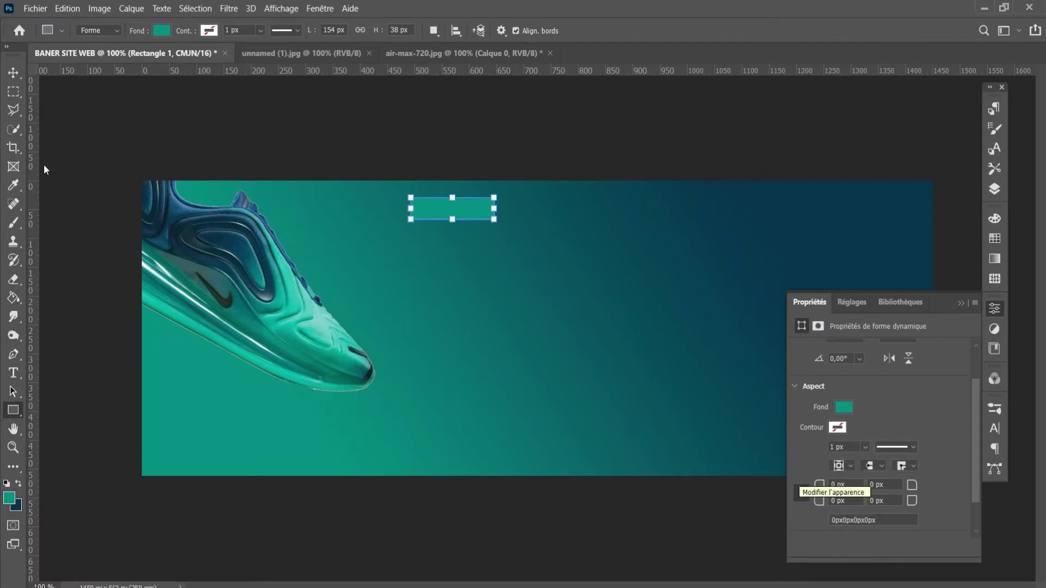
Reposition the teal rectangle at the top centre of the banner
key(v)
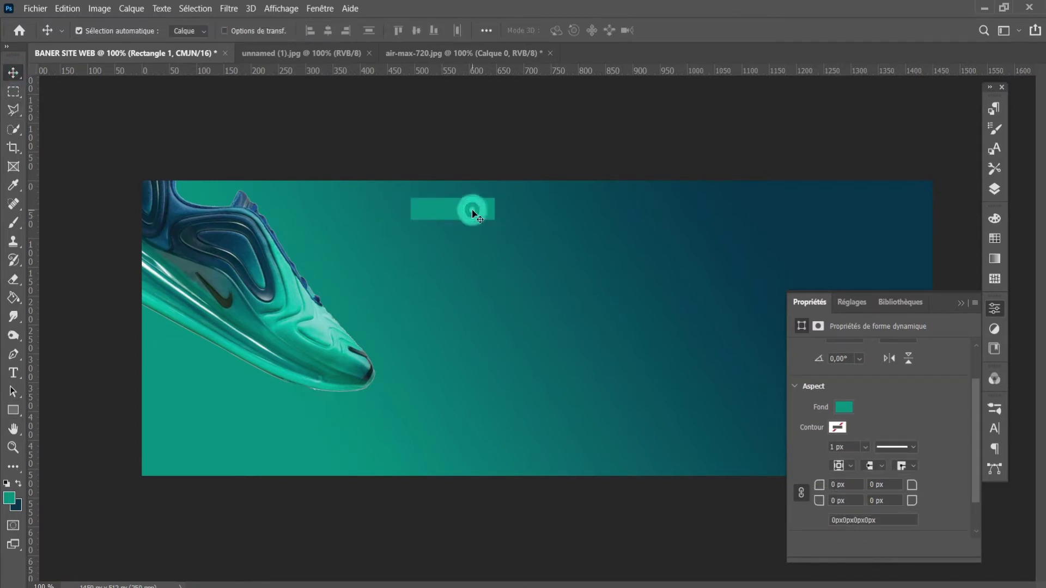
drag(479, 214, 894, 252)
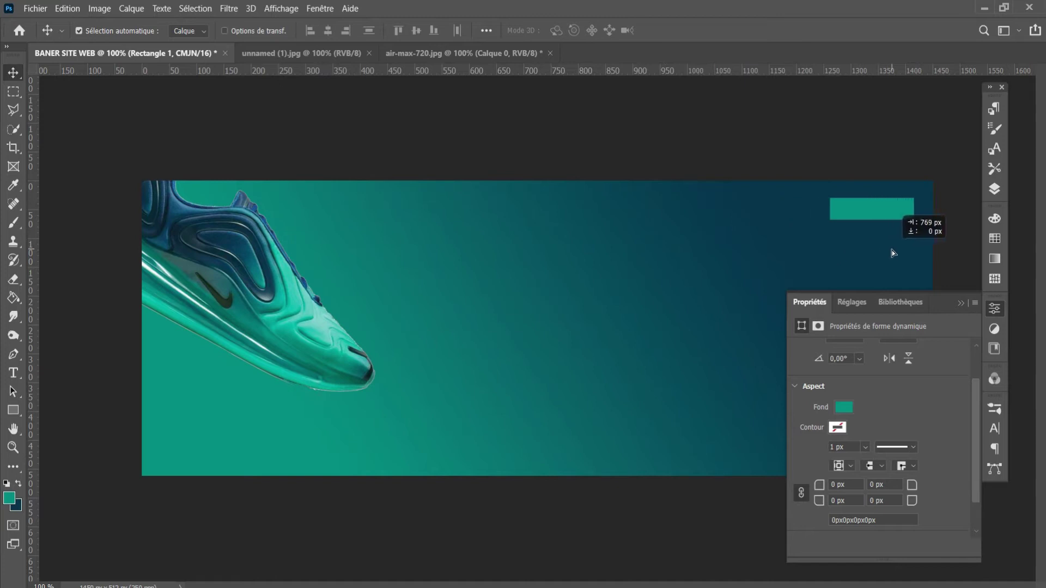
key(Up)
key(Up)
key(Up)
key(Up)
key(Up)
click(960, 303)
key(Up)
key(Up)
key(Up)
mouse_move(901, 212)
mouse_down()
mouse_move(547, 212)
mouse_move(572, 210)
mouse_up()
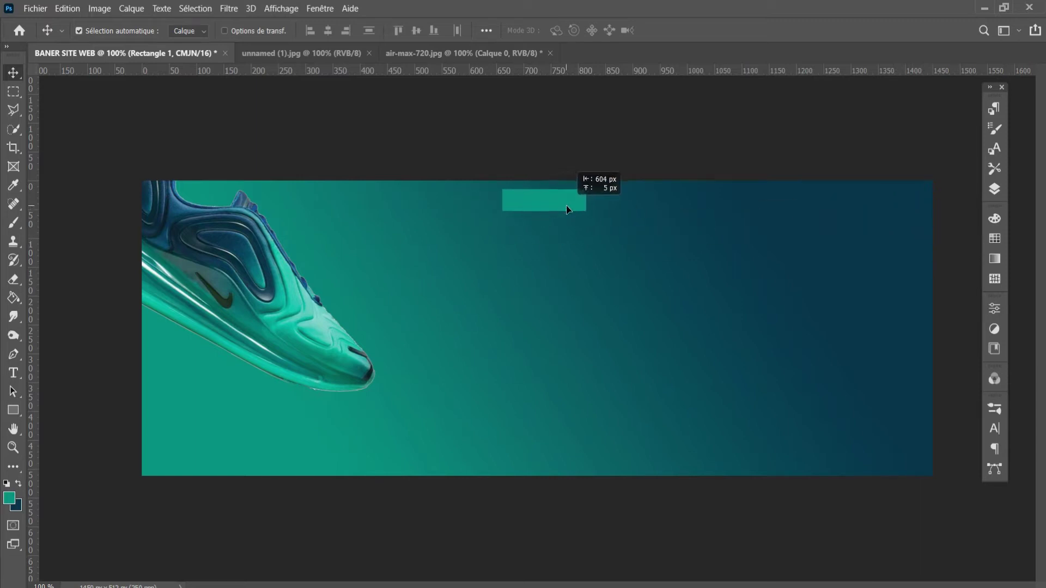
key(t)
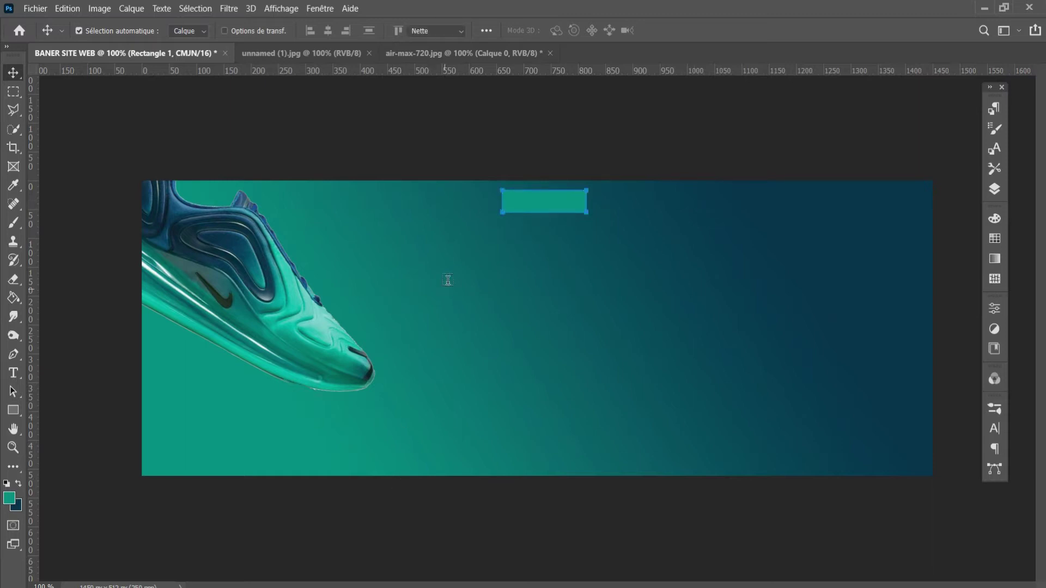
click(470, 285)
Set the type size to 11 pt
click(343, 30)
text(5)
key(Return)
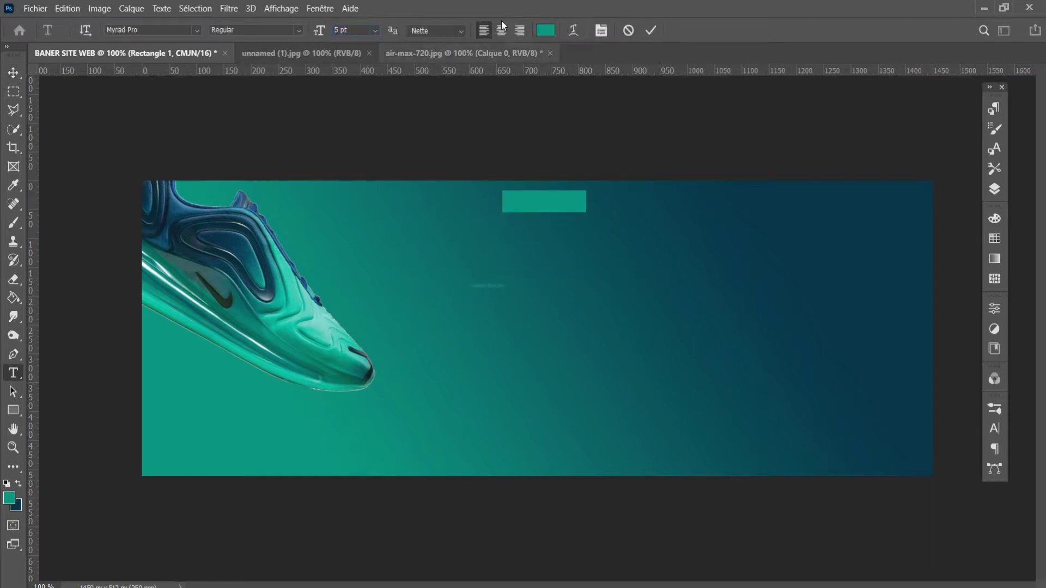
text(11)
key(Return)
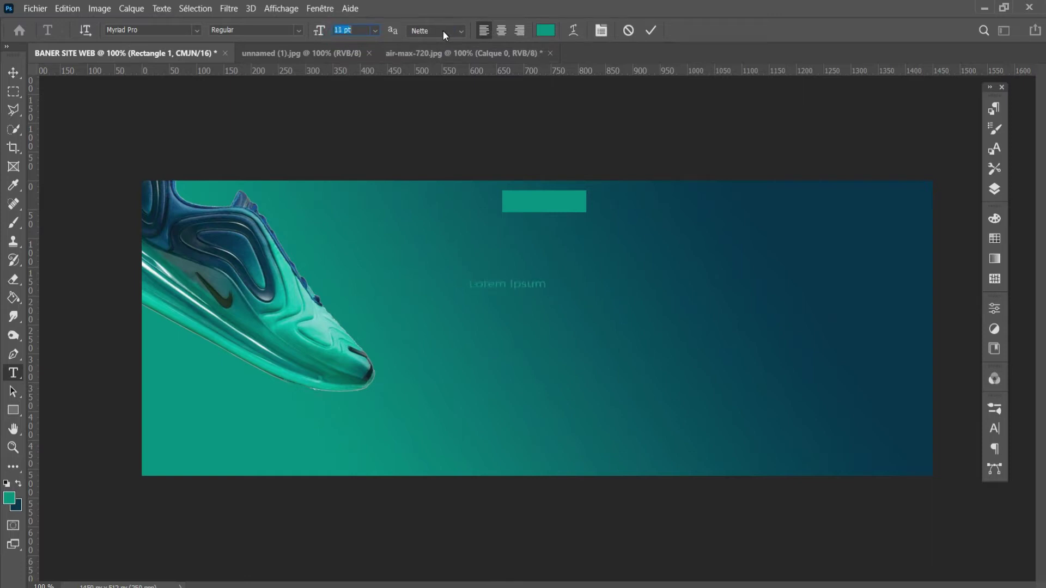
Replace the placeholder with the menu words ACCEUIL NOS MARQUES A PROPOS CONTACTS
click(540, 282)
key(BackSpace)
key(BackSpace)
key(BackSpace)
key(BackSpace)
key(BackSpace)
key(BackSpace)
text(ARQU)
text(ROPOS )
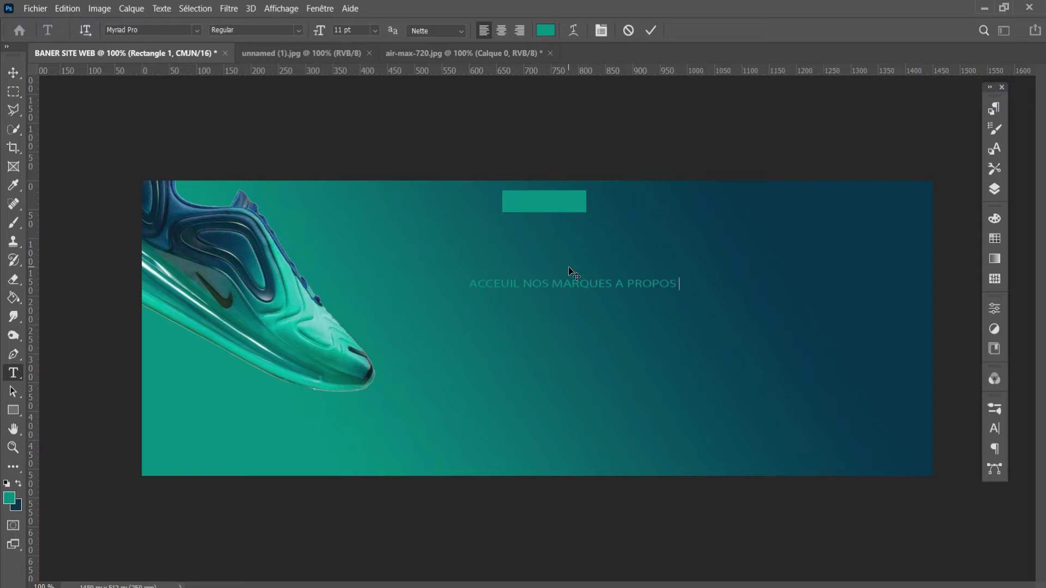
text(CONTAC)
double_click(742, 283)
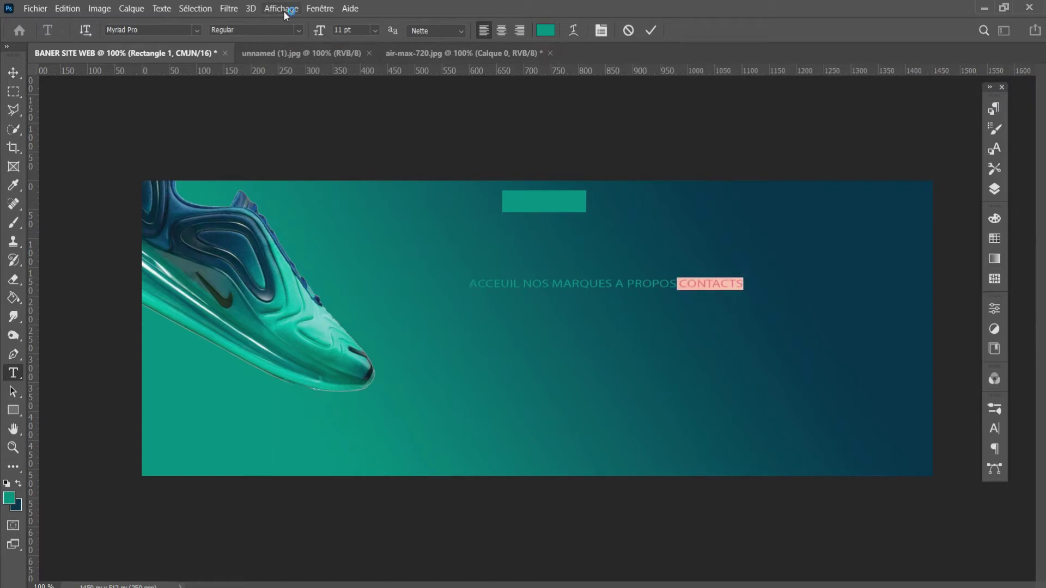
click(319, 8)
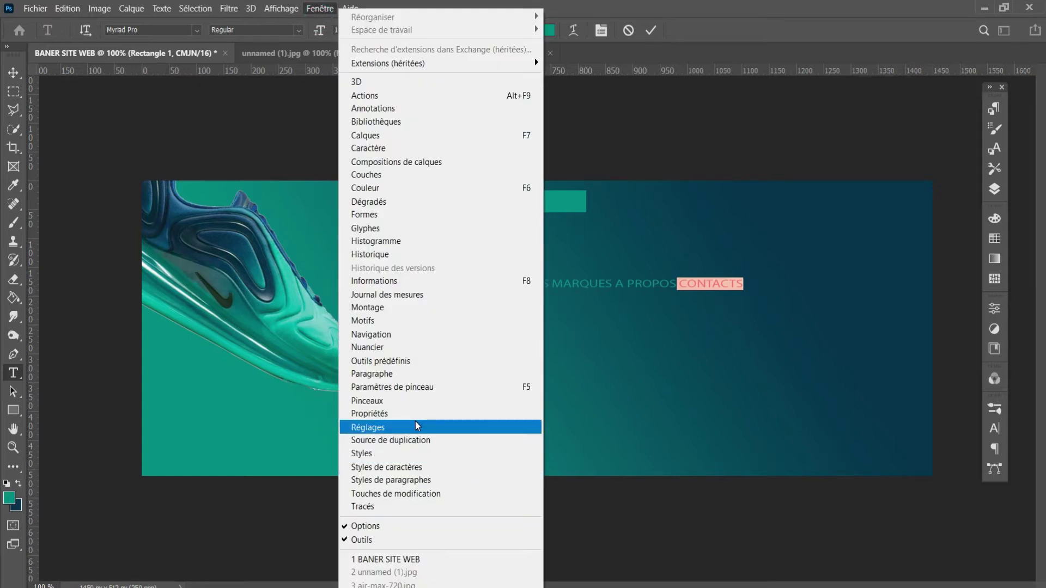
Set the menu text leading to 54 pt and reduce its character scaling to 50%/56%
click(403, 374)
click(865, 402)
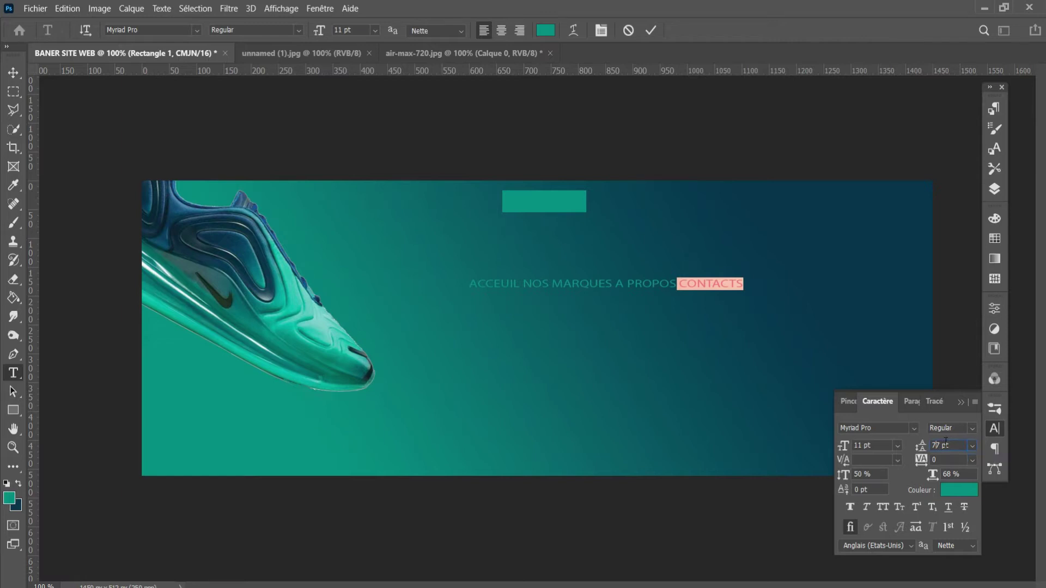
text(4)
key(Return)
click(861, 475)
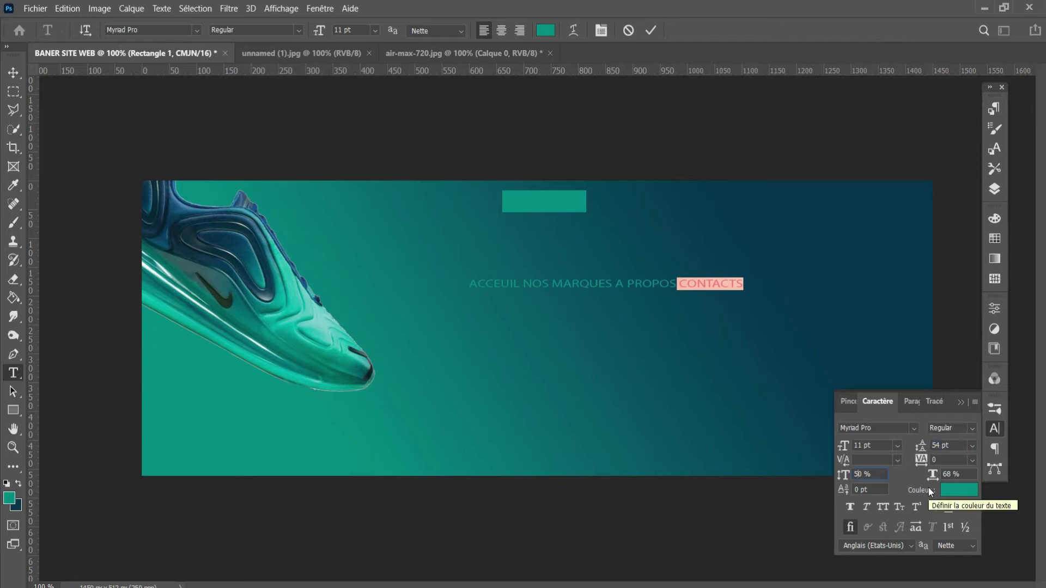
key(Tab)
key(Down)
key(Down)
key(Down)
key(Down)
key(Down)
key(Down)
key(Down)
key(Down)
key(Down)
key(Down)
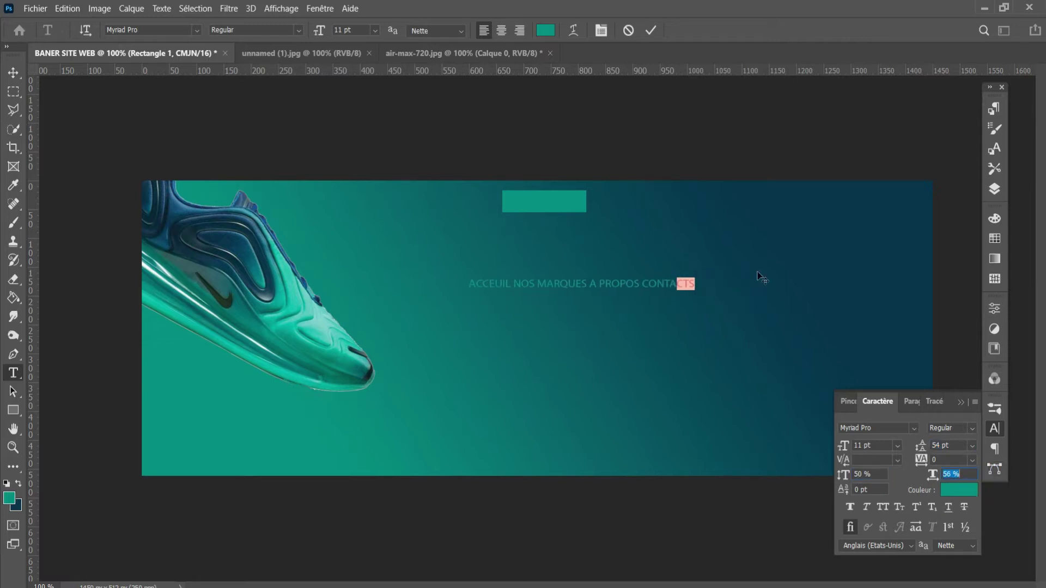
Colour the menu text near-white (f6fbfb)
click(551, 35)
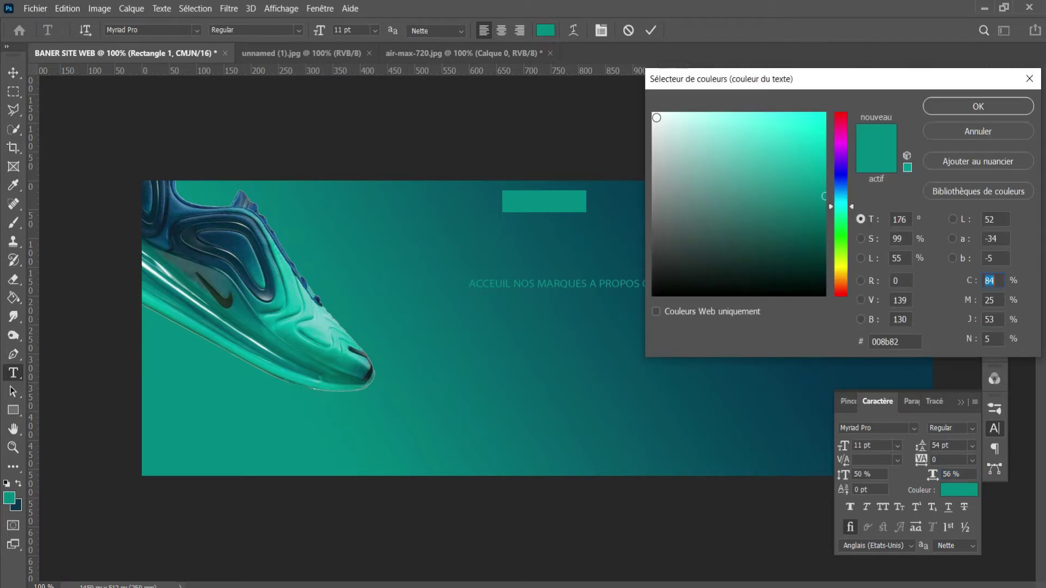
click(656, 116)
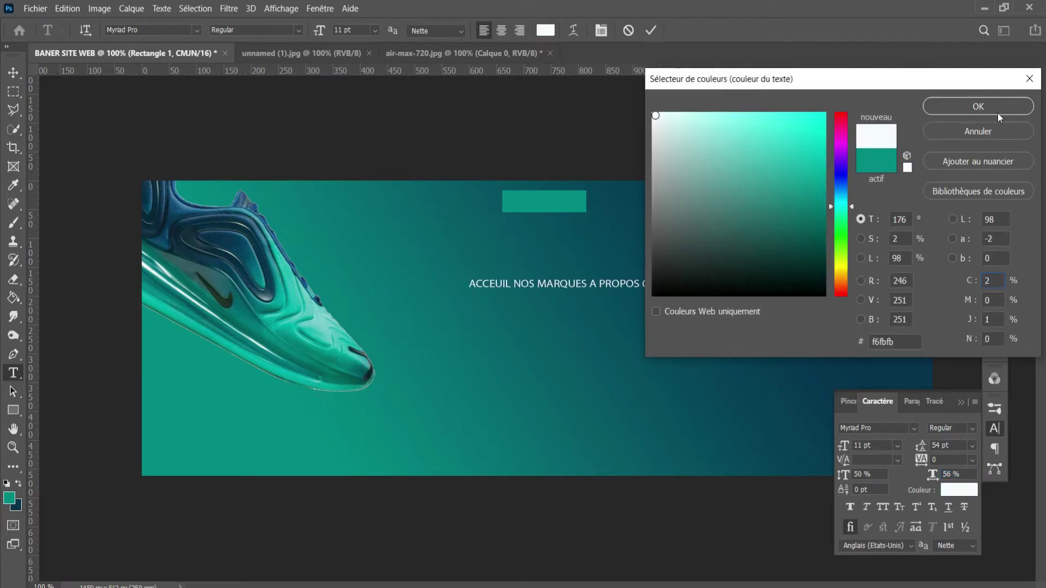
click(997, 108)
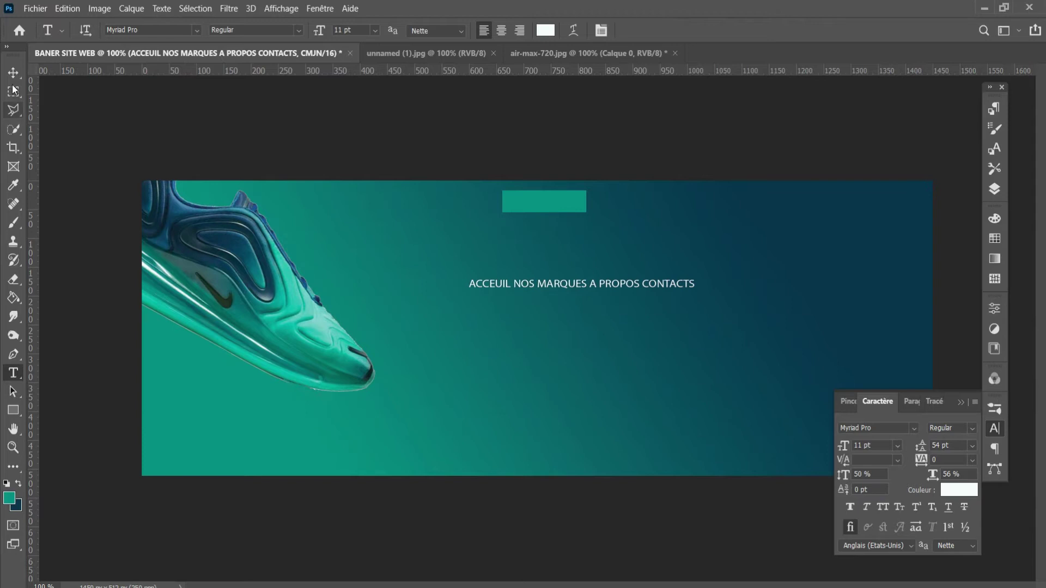
Widen the spacing between the menu words ACCEUIL, NOS MARQUES, A PROPOS and CONTACTS
click(511, 286)
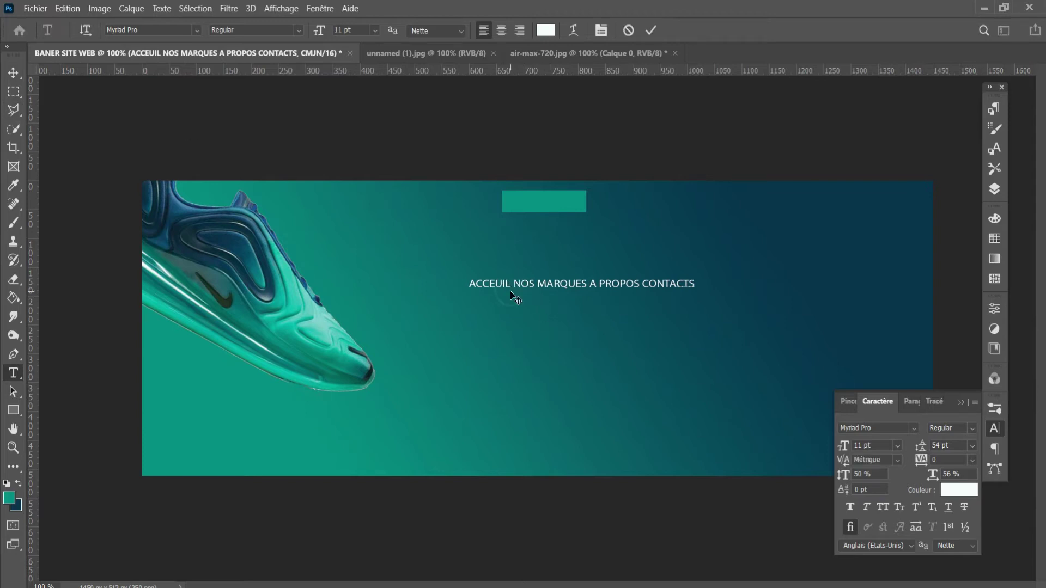
click(593, 284)
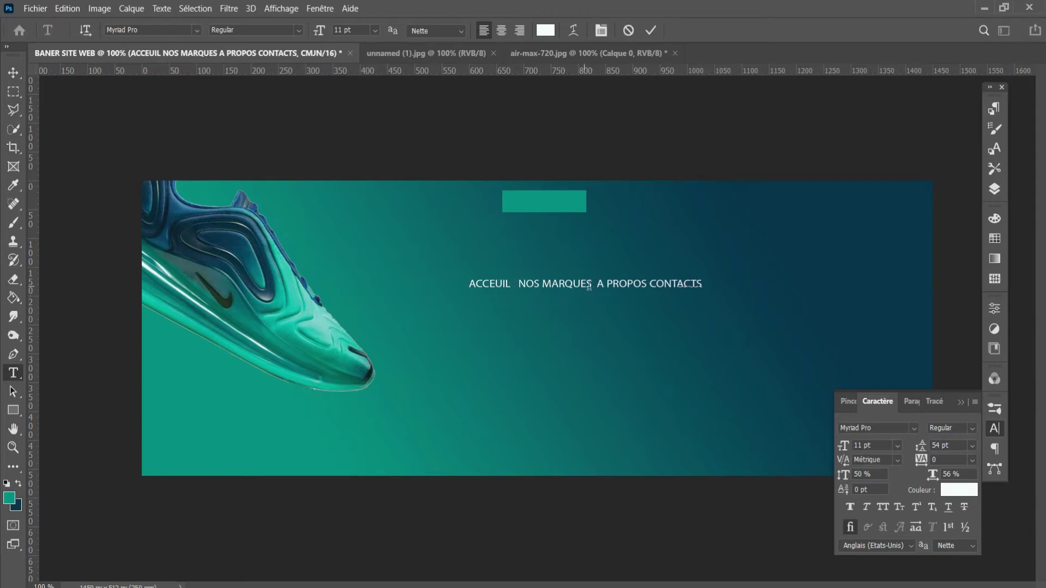
click(654, 284)
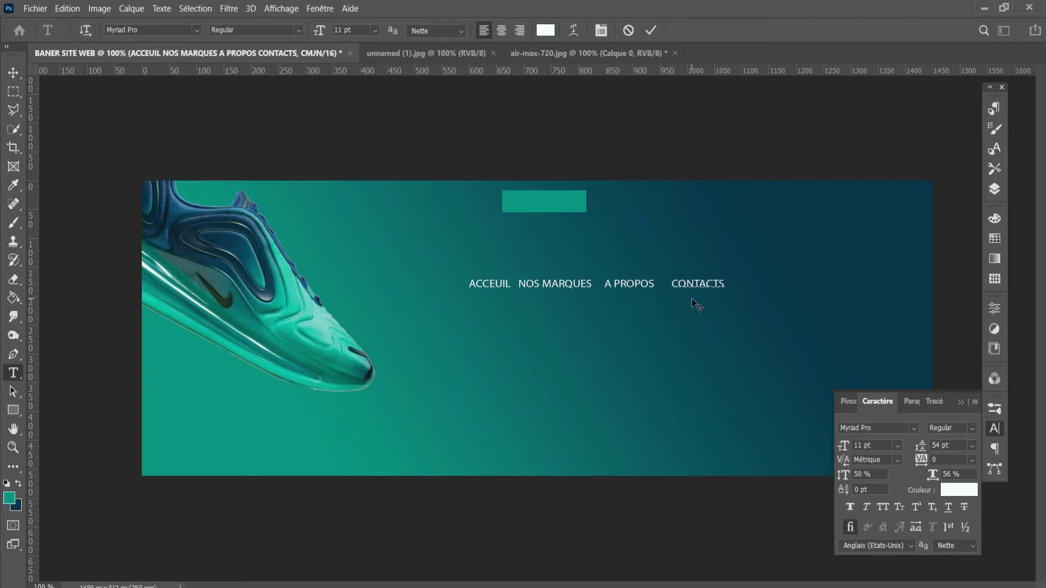
click(604, 286)
click(511, 282)
click(621, 283)
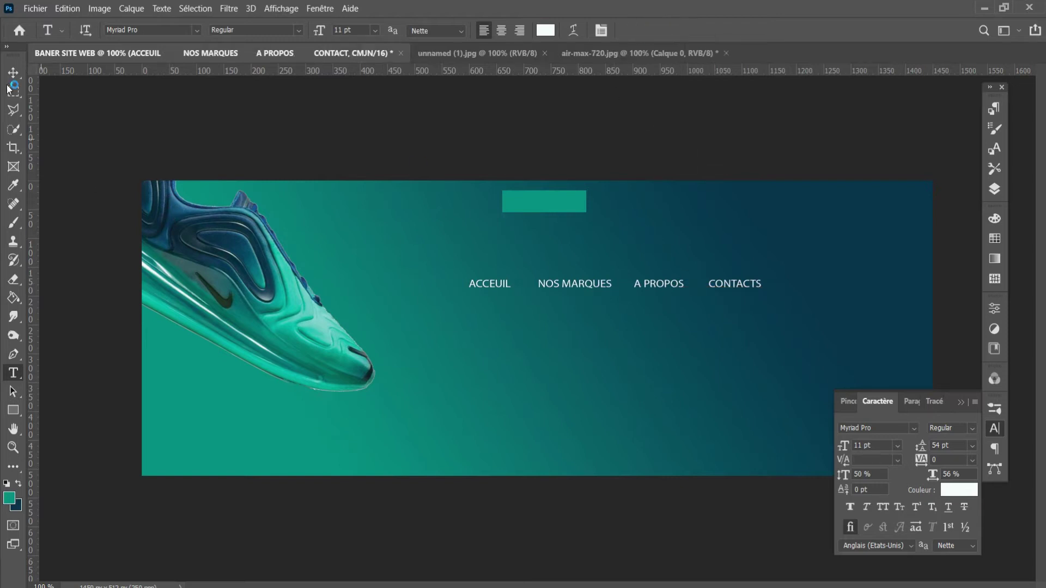
Move the menu line to the top right and narrow the teal rectangle behind CONTACTS
key(v)
drag(685, 284, 805, 213)
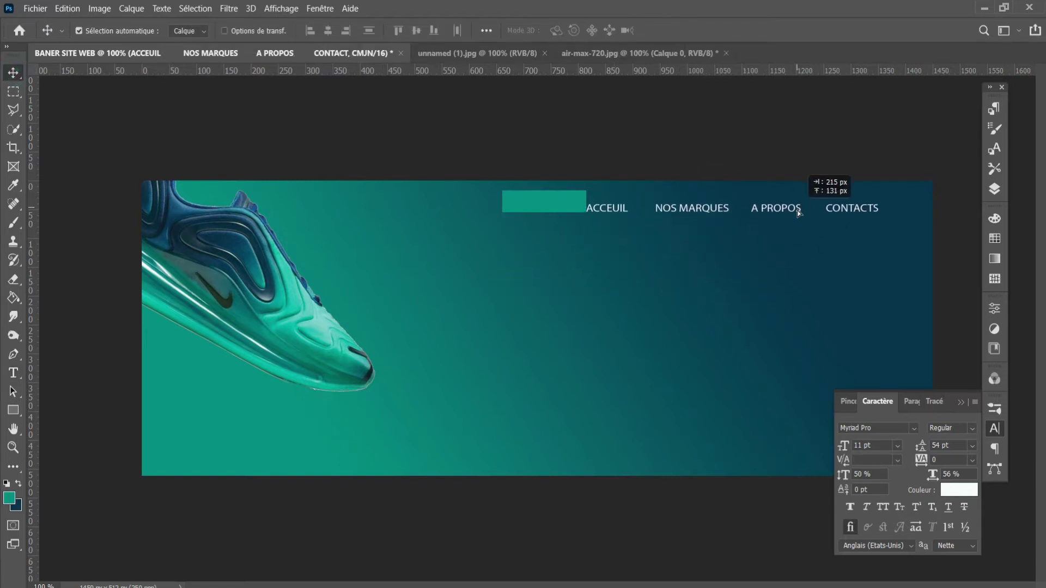
drag(545, 205, 865, 214)
key(ctrl+t)
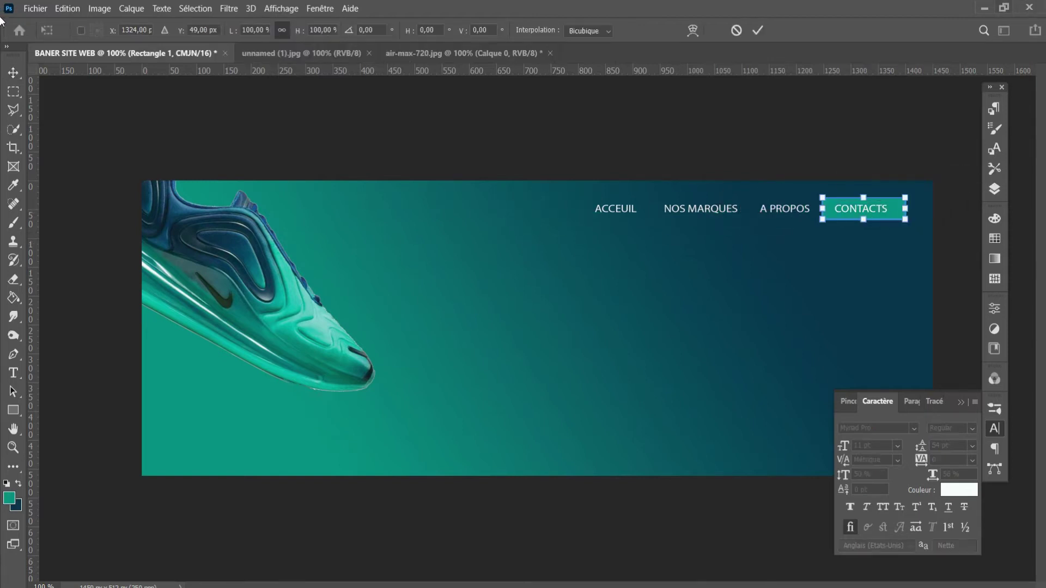
drag(906, 209, 896, 209)
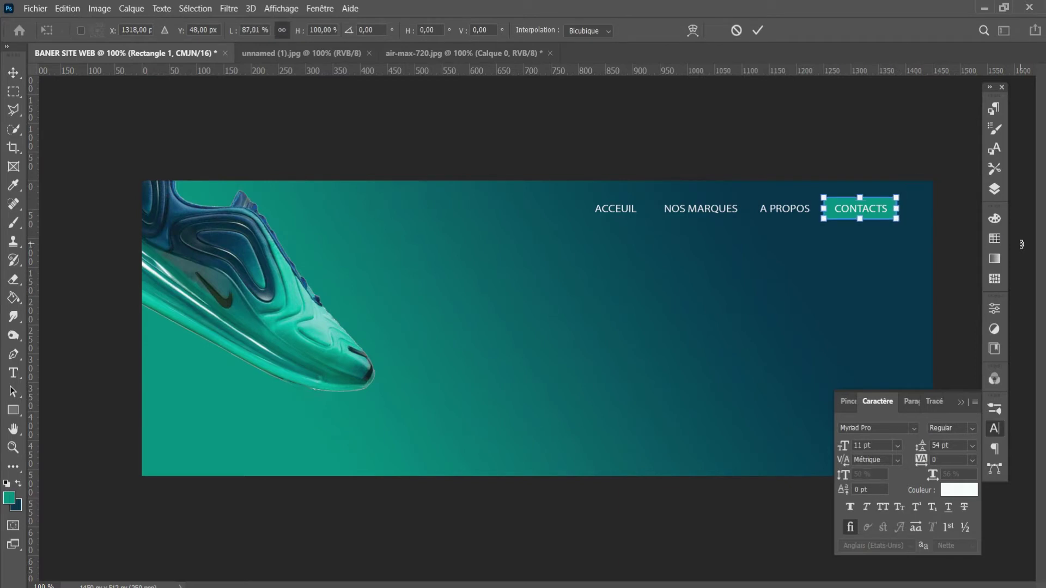
key(Return)
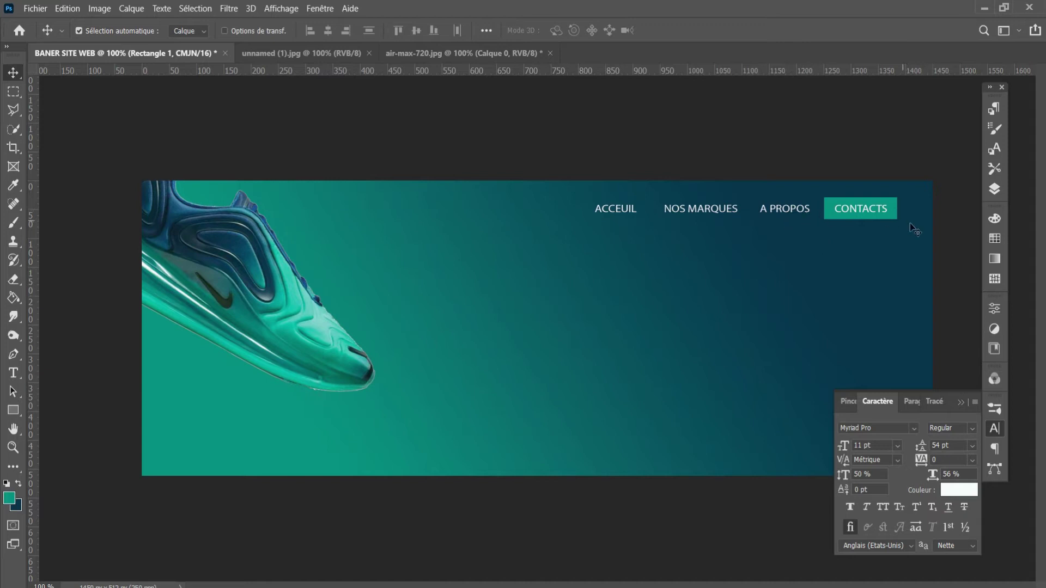
Nudge the menu and button slightly right, then drag the sneaker down-right to show the whole shoe
click(961, 402)
mouse_move(892, 210)
mouse_down()
mouse_move(913, 209)
mouse_move(877, 211)
mouse_move(890, 211)
mouse_up()
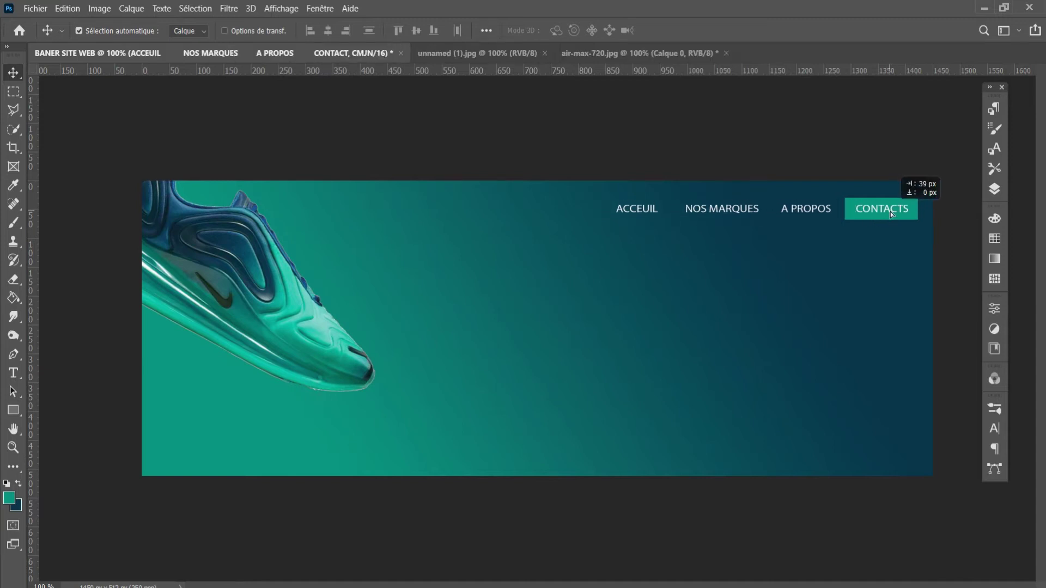
key(Left)
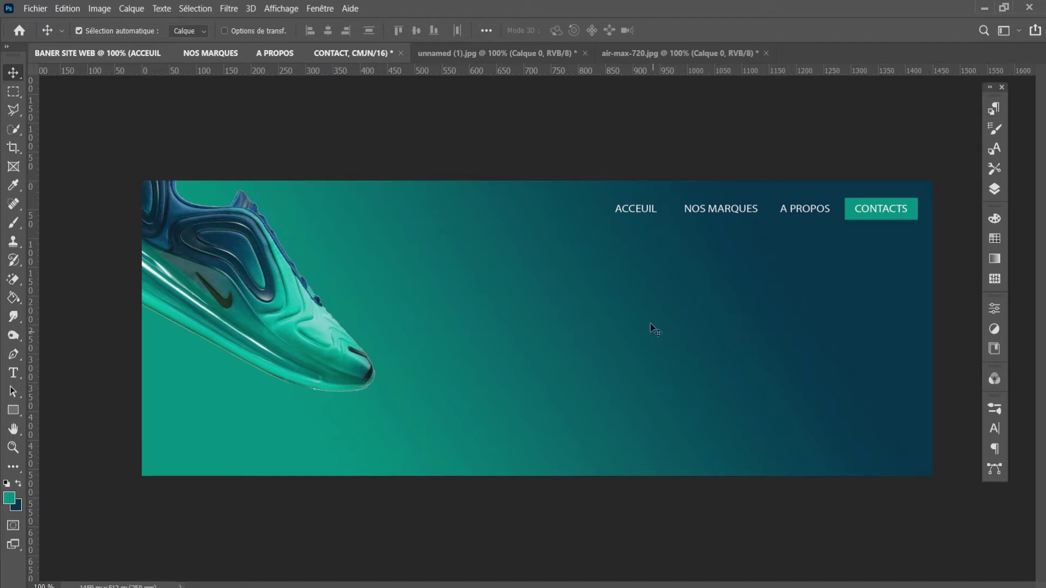
drag(246, 260, 313, 298)
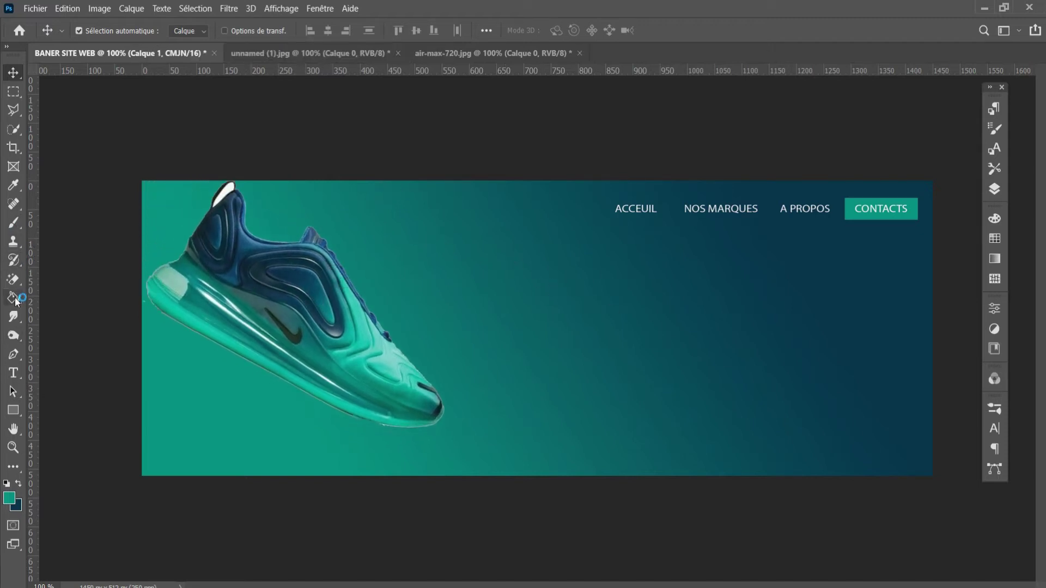
Erase the white heel tab on the sneaker and nudge the shoe slightly right and down
click(13, 279)
click(229, 187)
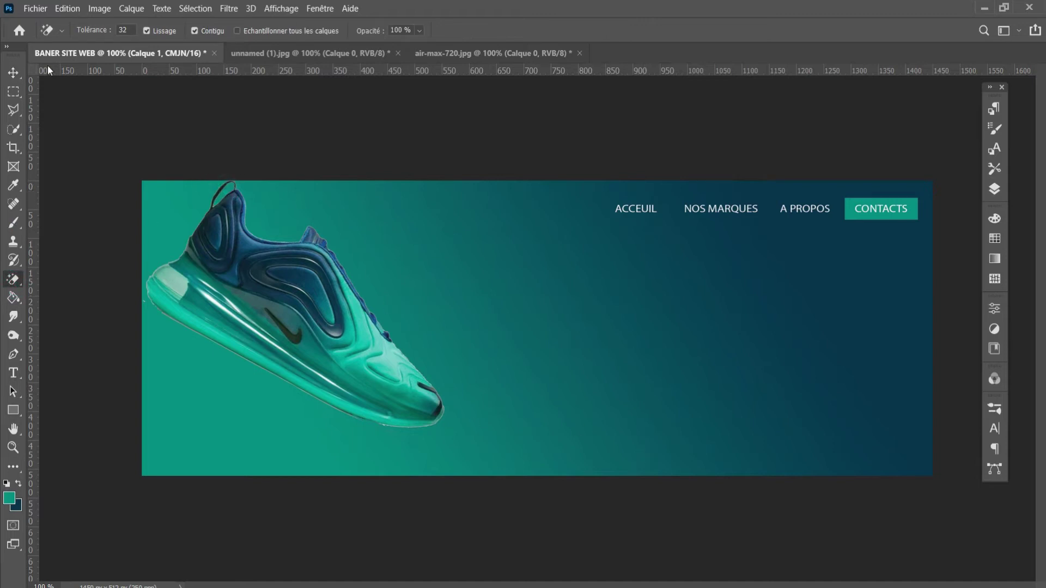
click(13, 72)
drag(339, 302, 355, 319)
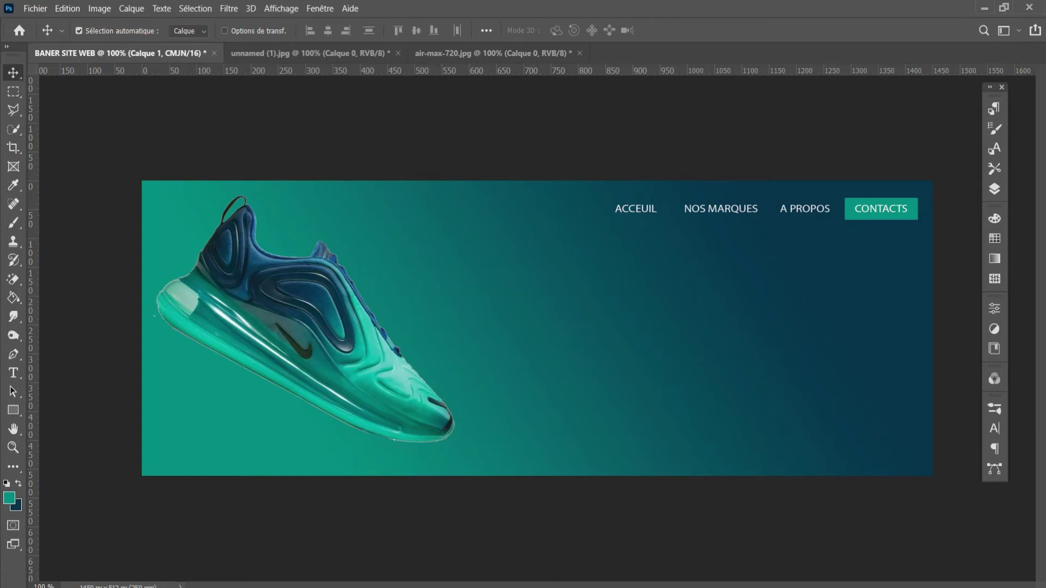
key(t)
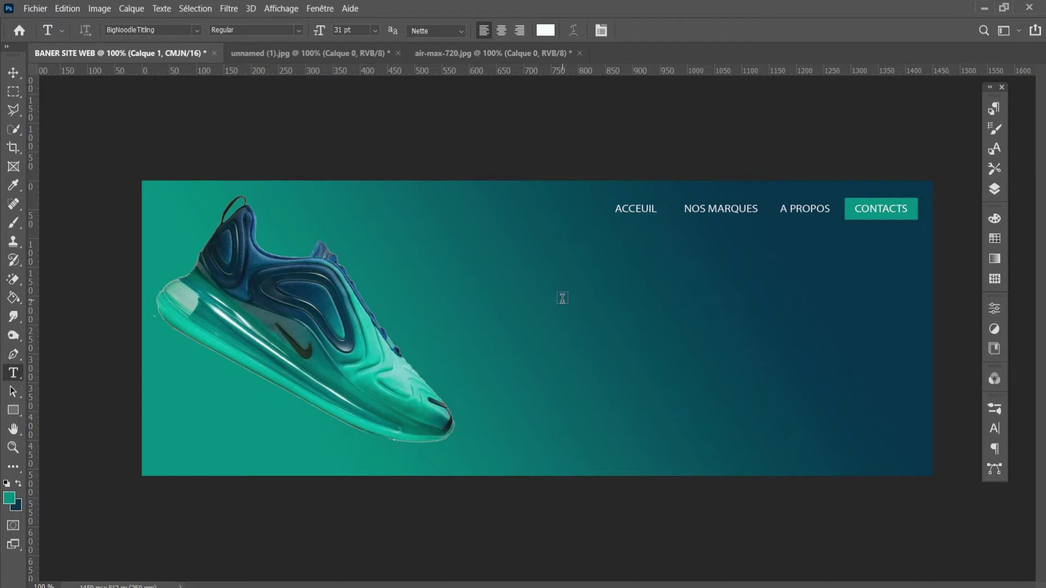
Type 'AIR' on the banner and set it in the a Black Lives font
click(580, 287)
text(AIR)
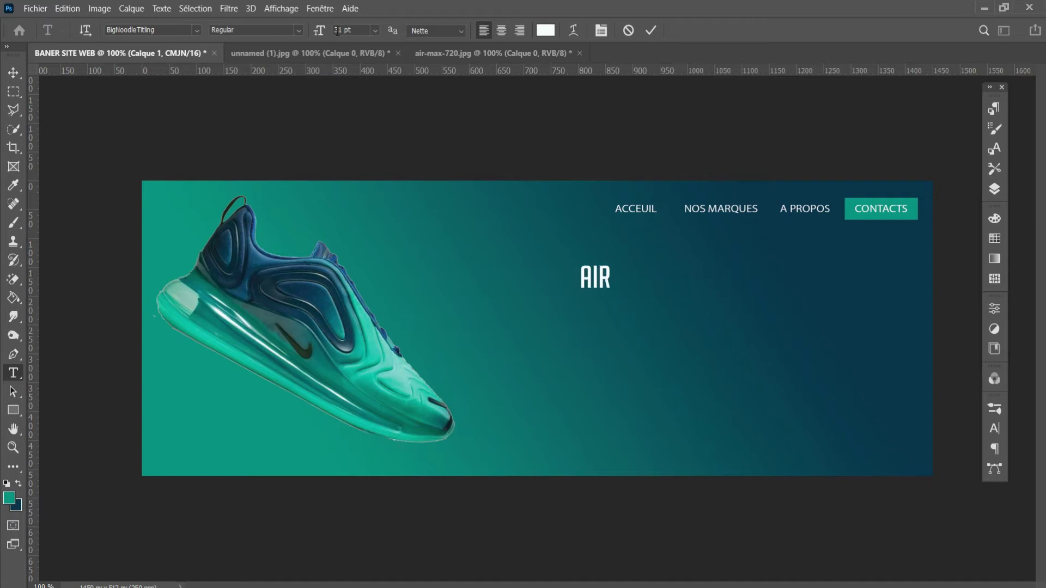
scroll(336, 31, up, 8)
scroll(336, 31, up, 15)
scroll(336, 31, up, 20)
scroll(337, 31, up, 10)
scroll(337, 31, up, 12)
scroll(336, 32, up, 20)
scroll(336, 31, up, 20)
scroll(336, 31, up, 2)
click(197, 30)
click(293, 254)
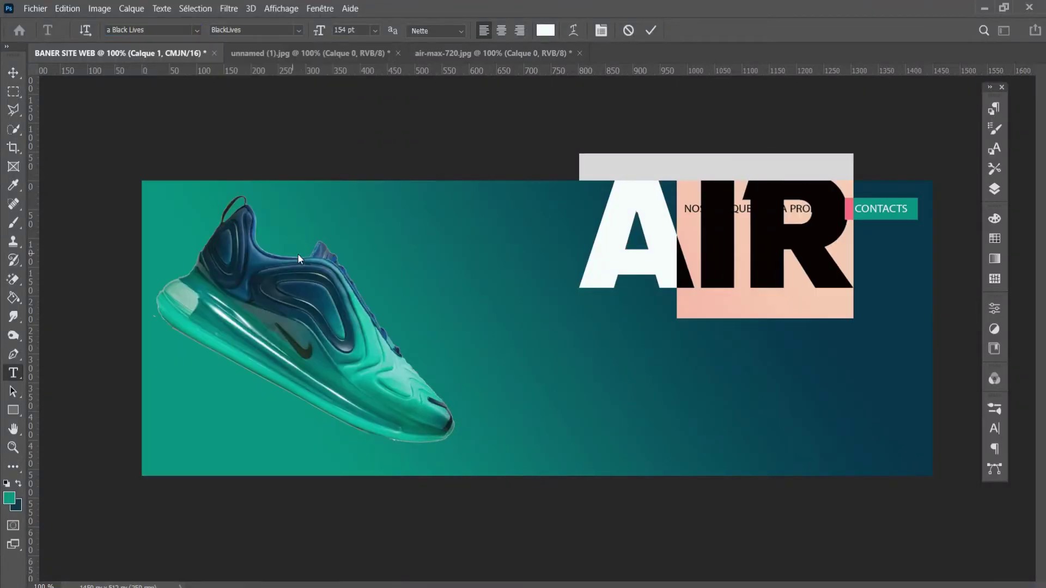
click(651, 30)
Move AIR down below the menu and shrink its IR letters
key(v)
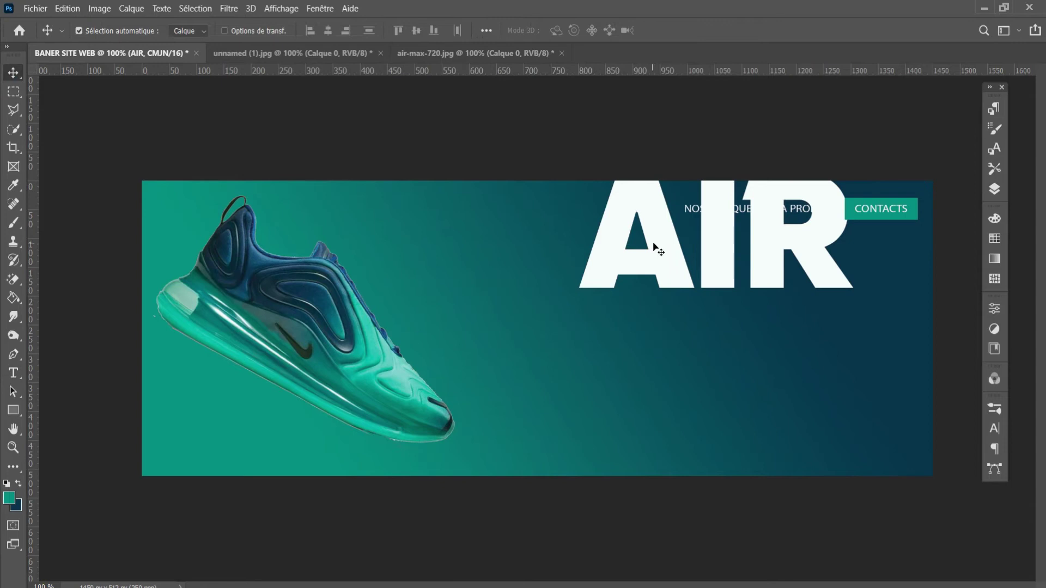
drag(653, 243, 667, 311)
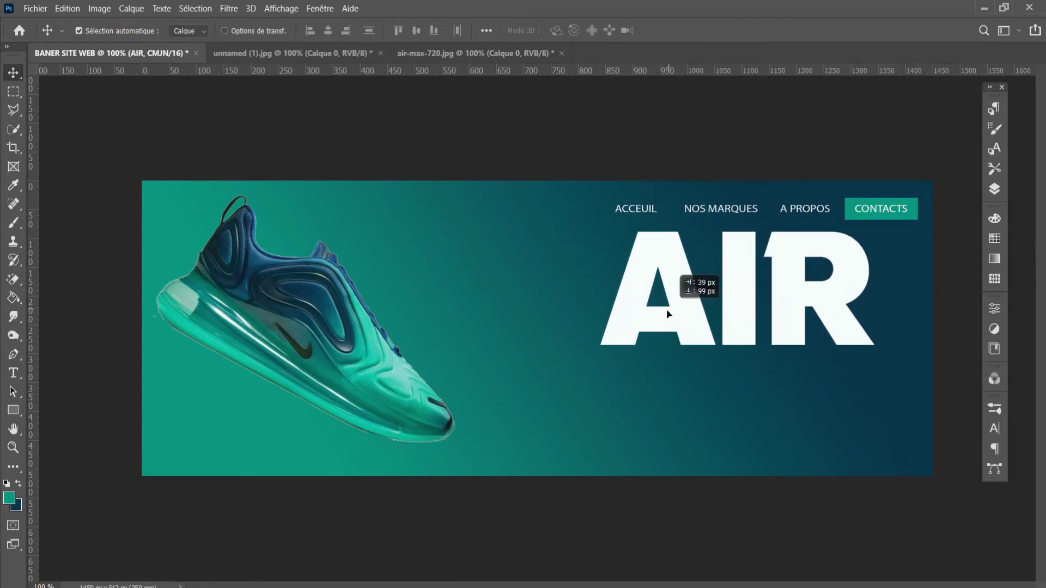
key(t)
mouse_move(668, 313)
mouse_down()
mouse_move(655, 315)
mouse_move(957, 364)
mouse_up()
click(609, 301)
click(346, 30)
key(Down)
key(Down)
key(Down)
key(Down)
key(Down)
key(Down)
key(Down)
key(Down)
key(Down)
key(Down)
key(Down)
key(Down)
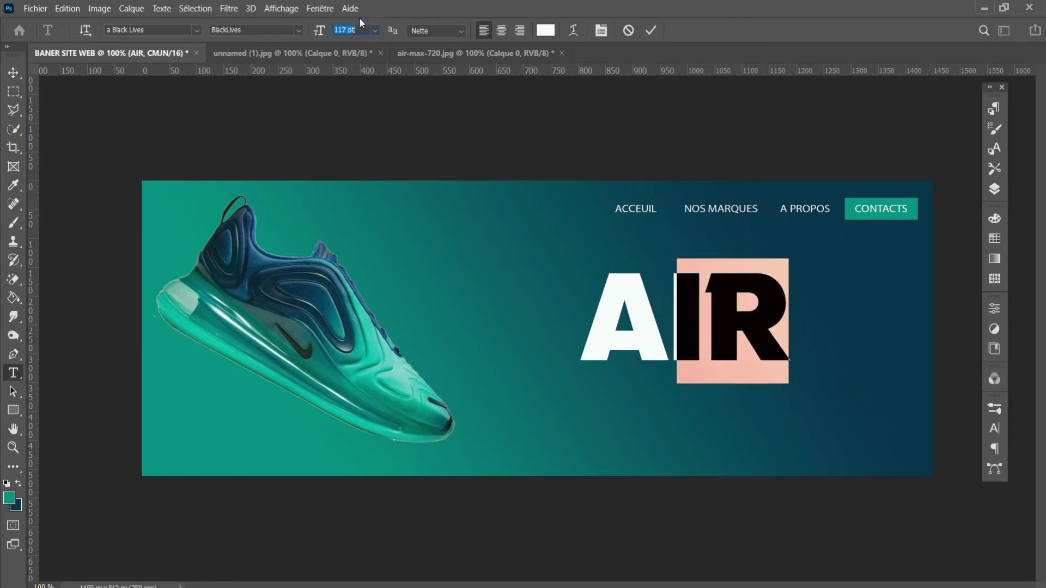
key(Down)
key(Down)
key(Down)
key(Down)
key(Down)
key(Down)
key(Down)
key(Down)
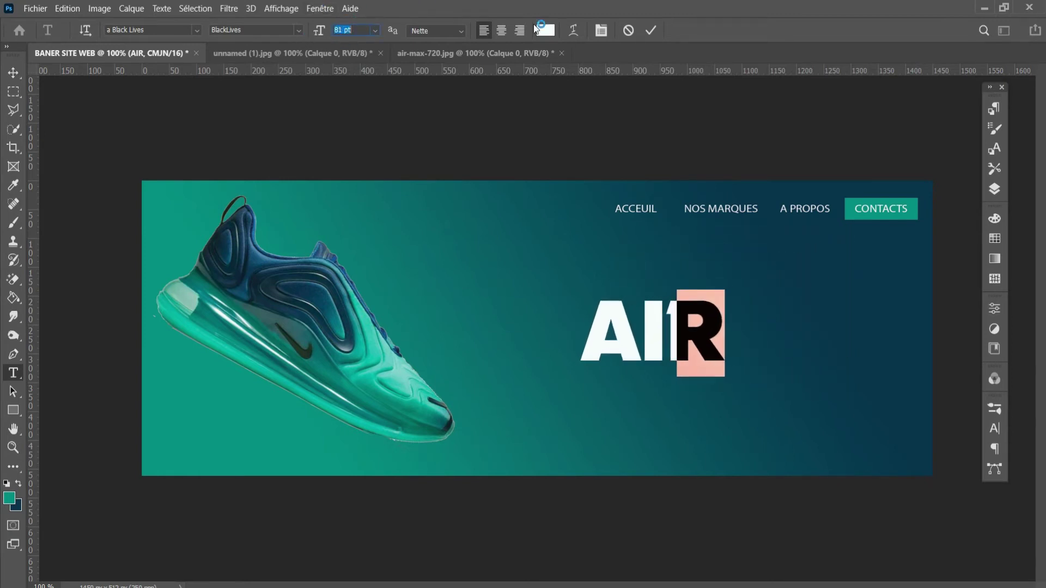
click(651, 31)
Type 'MAX' in Agency FB and place it right beside AIR
click(457, 262)
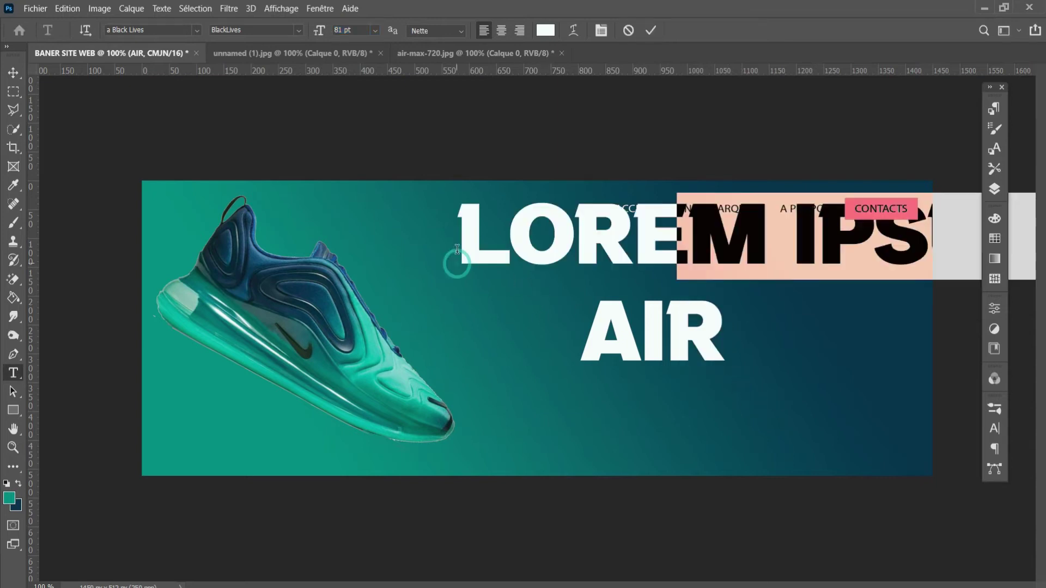
text(MAX)
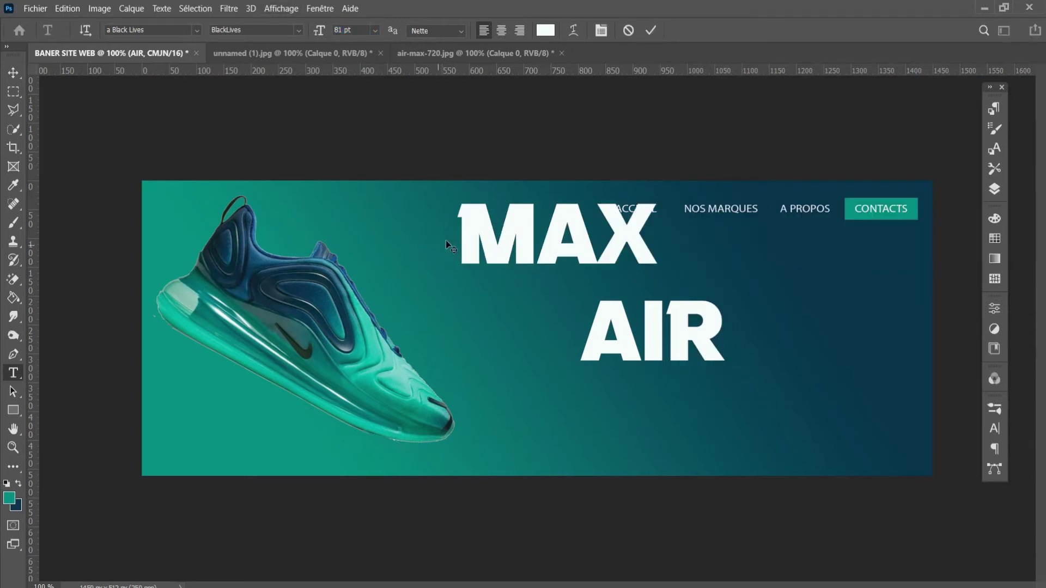
click(297, 31)
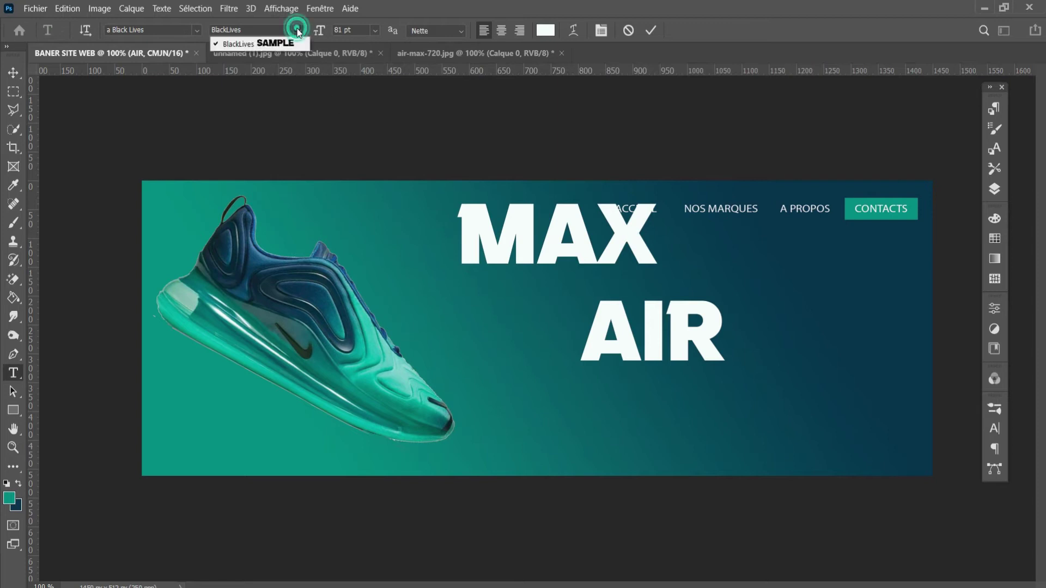
click(163, 30)
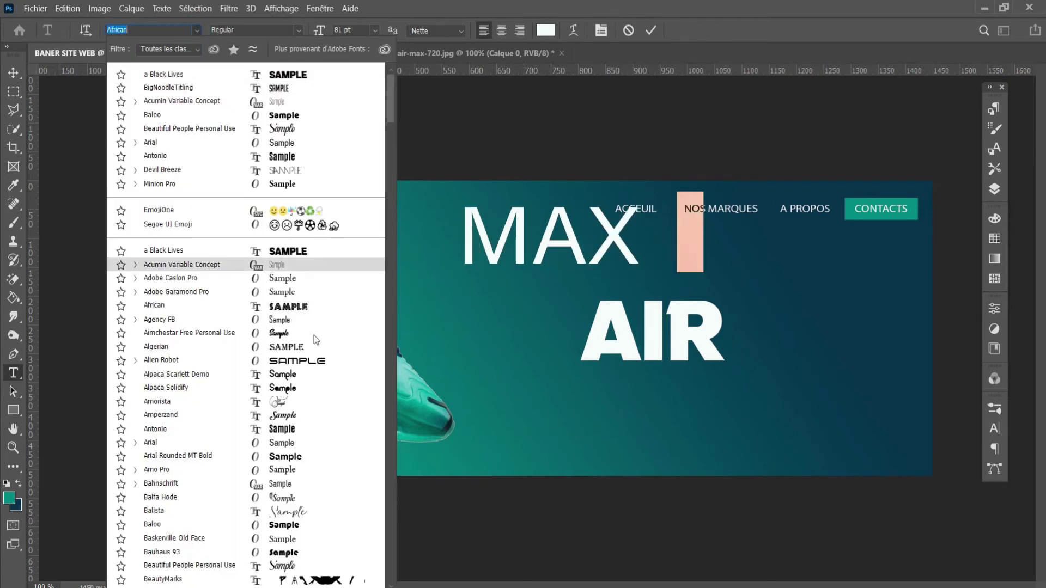
click(304, 321)
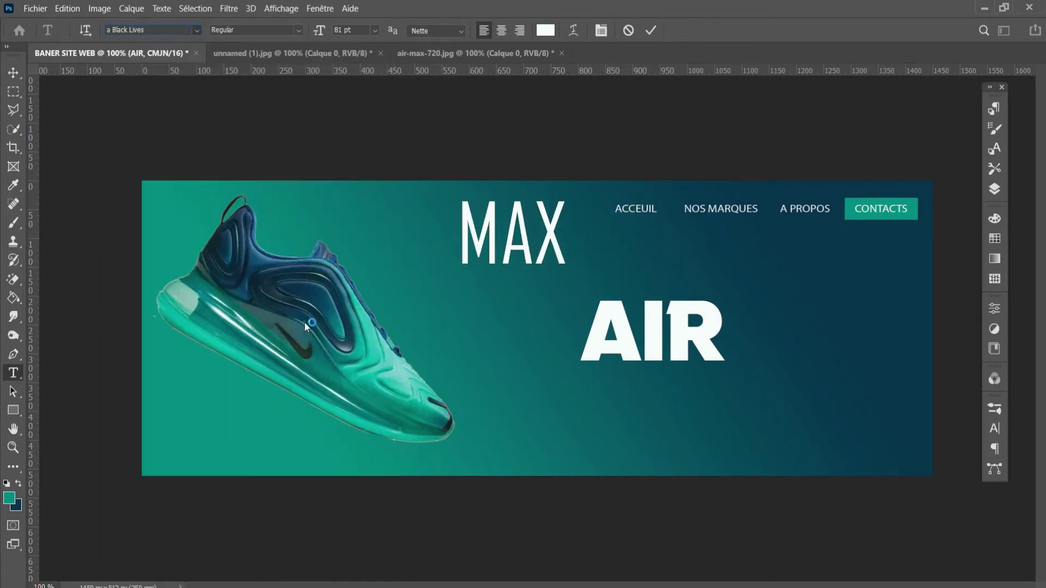
click(654, 30)
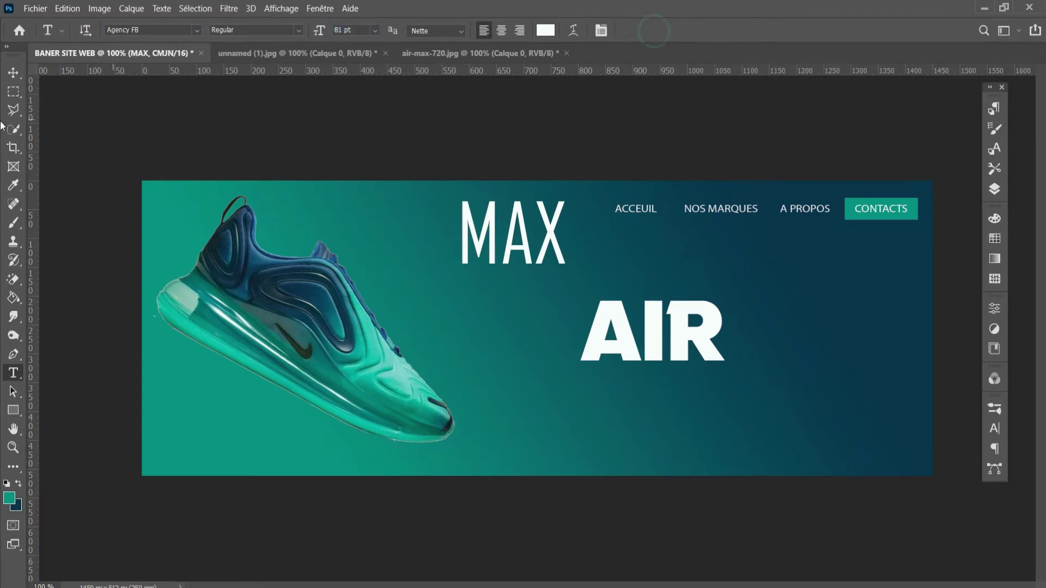
click(13, 72)
mouse_move(555, 245)
mouse_down()
mouse_move(843, 349)
mouse_move(853, 335)
mouse_up()
mouse_move(695, 328)
mouse_down()
mouse_move(718, 329)
mouse_move(705, 327)
mouse_up()
Align AIR and MAX level side by side and shift the headline toward the right
mouse_move(779, 324)
mouse_down()
mouse_move(768, 324)
mouse_move(778, 304)
mouse_up()
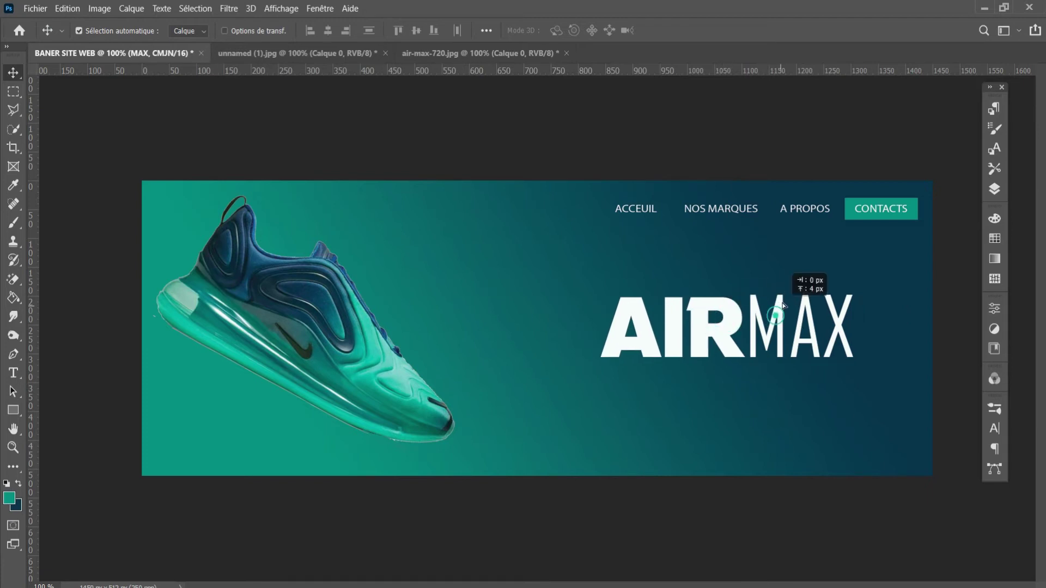
drag(726, 325, 731, 306)
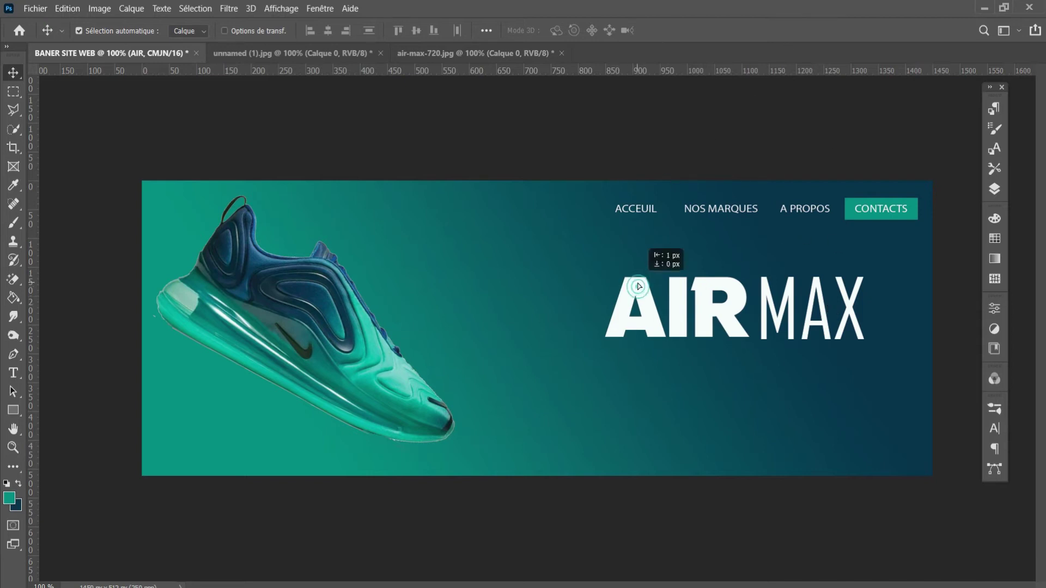
drag(635, 288, 635, 279)
drag(790, 303, 788, 295)
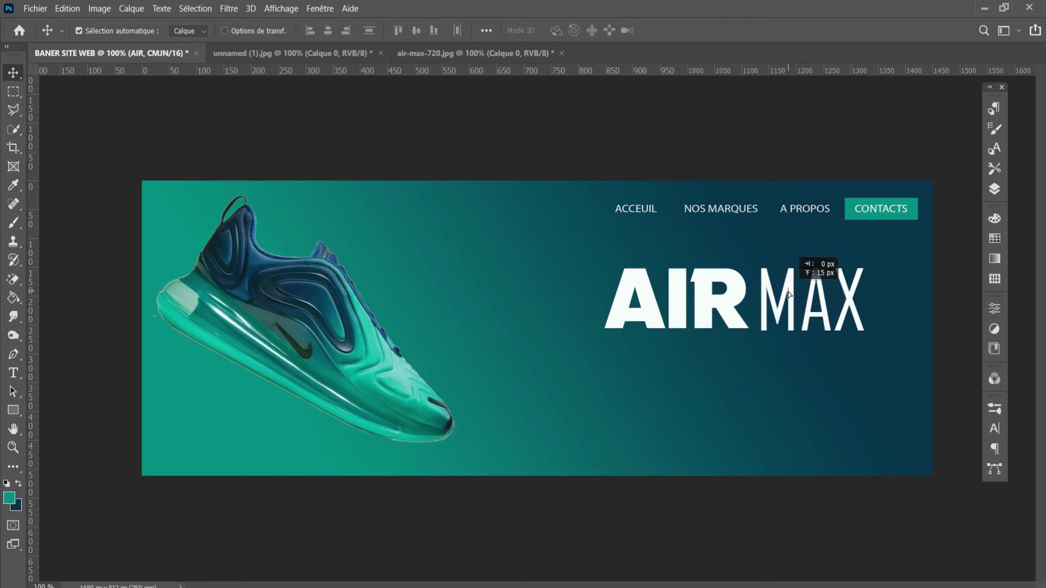
drag(847, 299, 880, 292)
drag(723, 280, 755, 272)
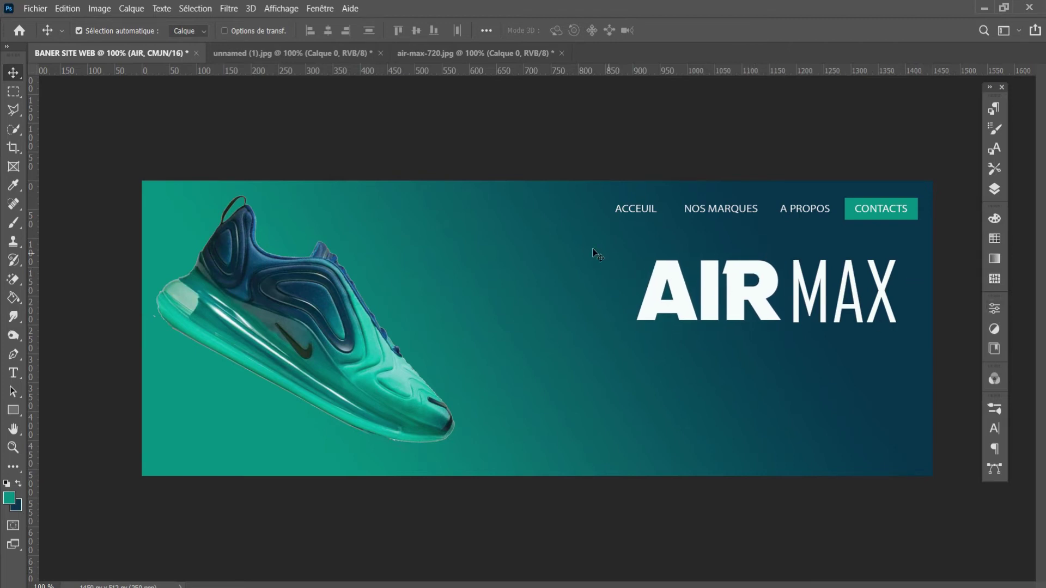
drag(680, 290, 687, 311)
mouse_move(782, 312)
mouse_down()
mouse_move(782, 298)
mouse_move(848, 300)
mouse_up()
key(Down)
key(Down)
key(Left)
key(Left)
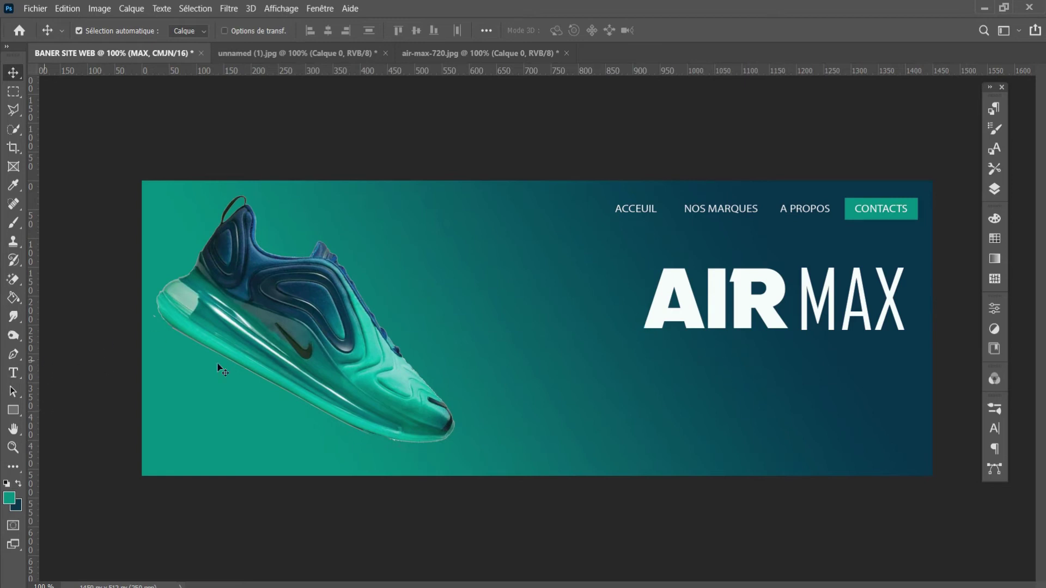
key(t)
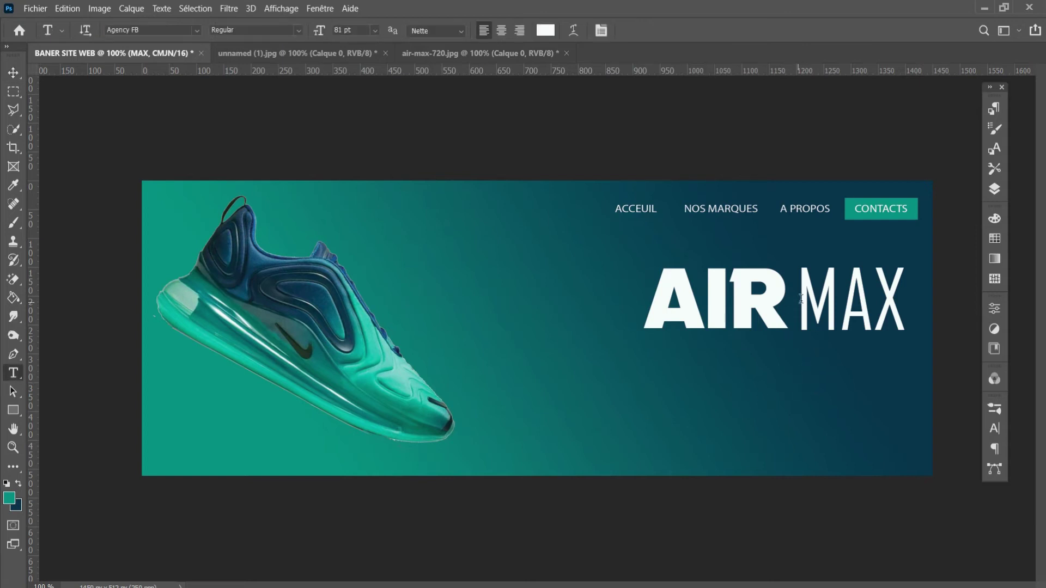
double_click(806, 292)
click(546, 30)
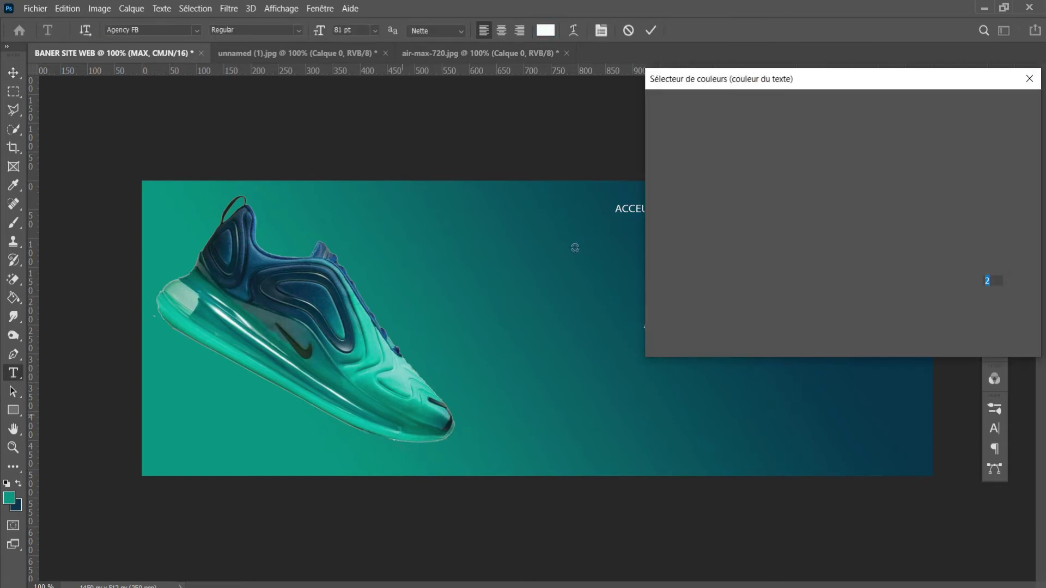
drag(963, 82, 867, 361)
click(381, 404)
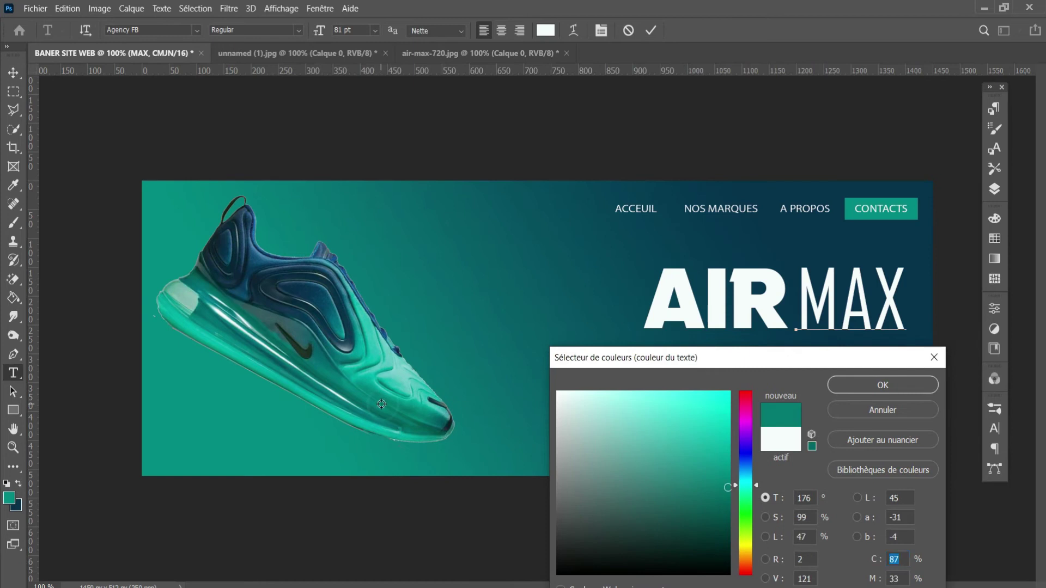
click(333, 327)
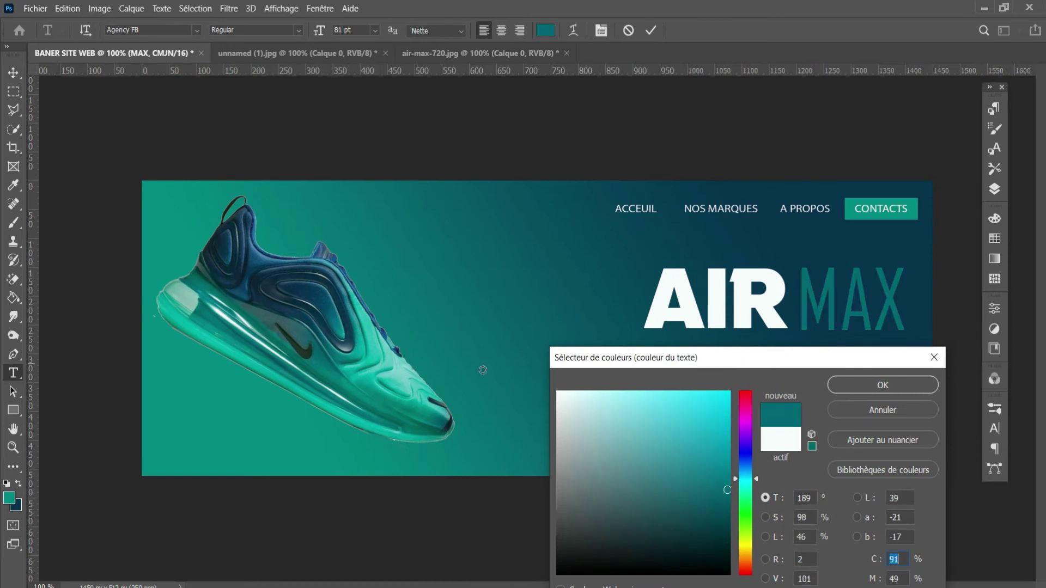
click(654, 314)
key(Return)
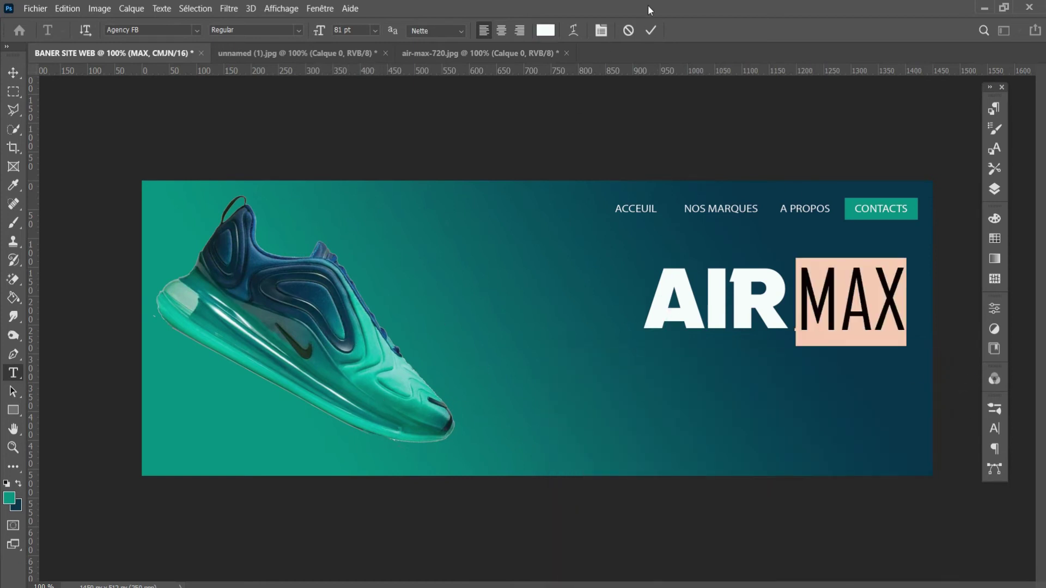
click(650, 30)
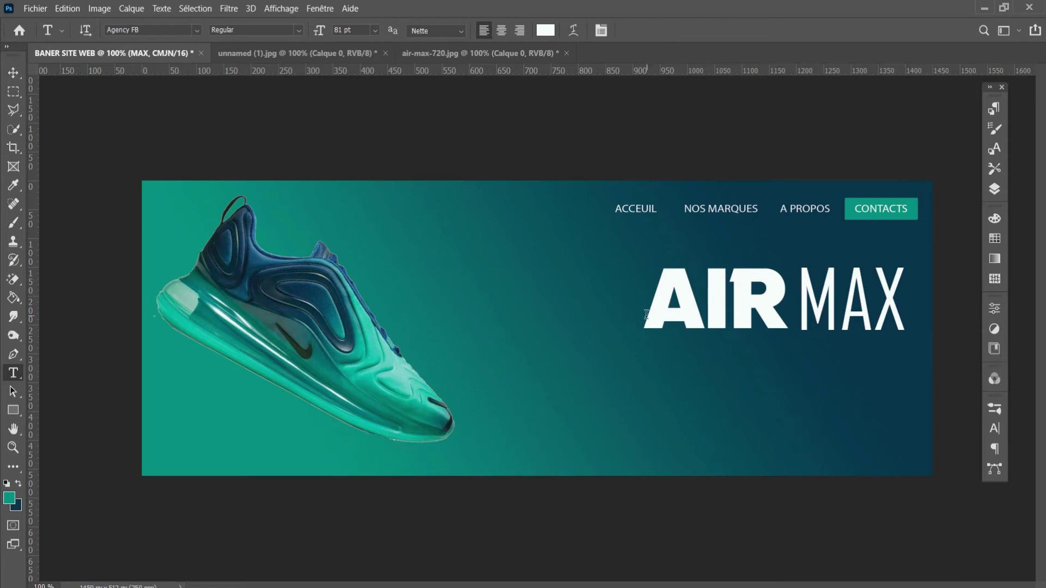
Add a subtitle text layer beginning 'DISPONIBLE PA' and move it up and left
click(540, 357)
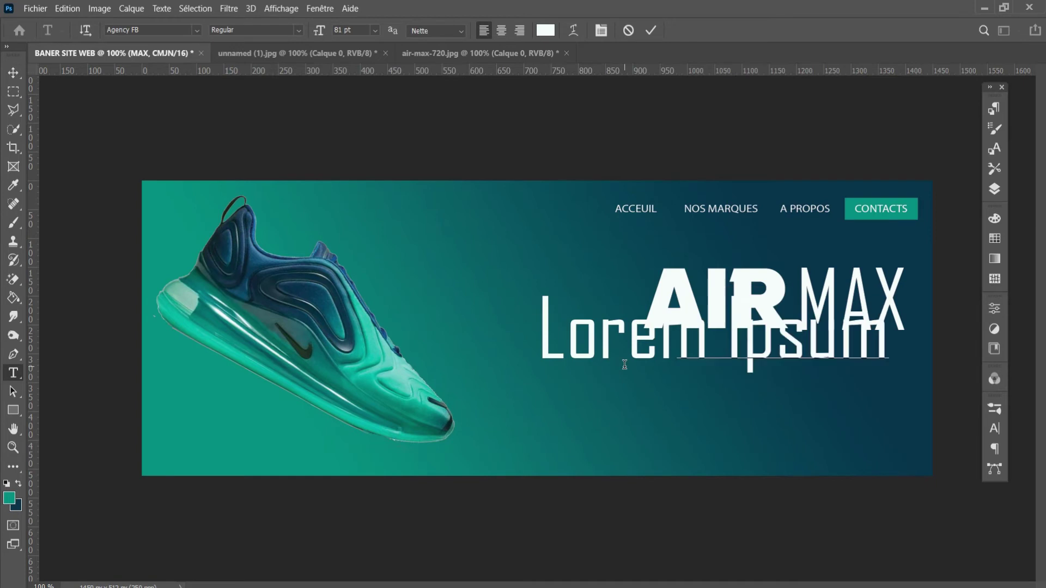
text(D)
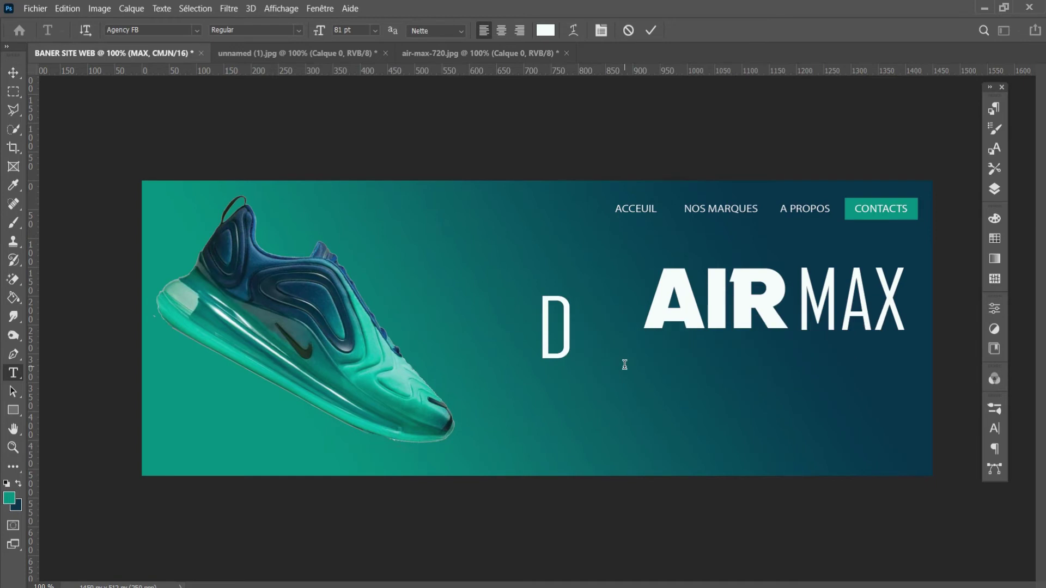
text(ISPONIB)
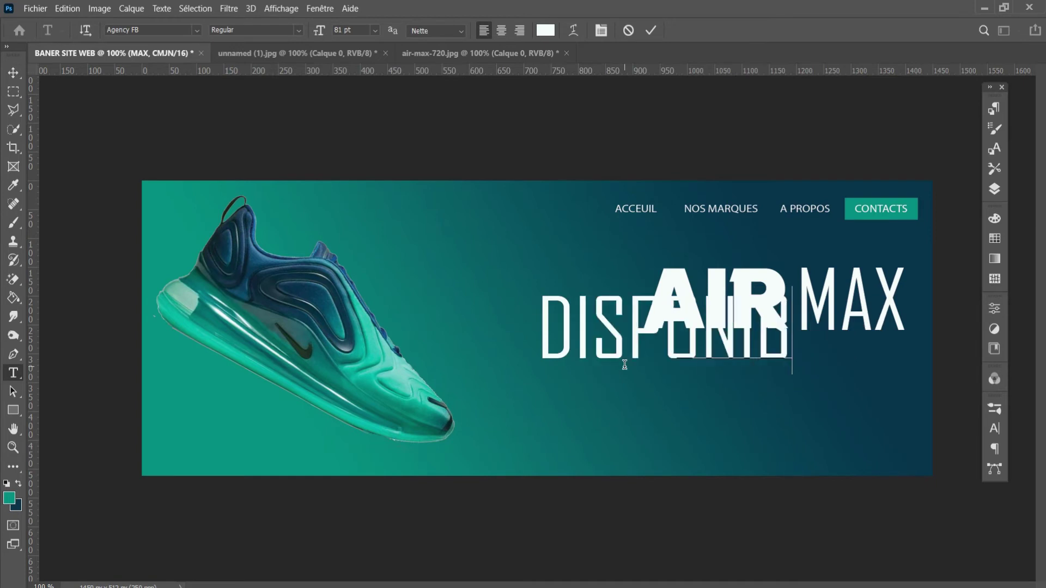
text(LE PA)
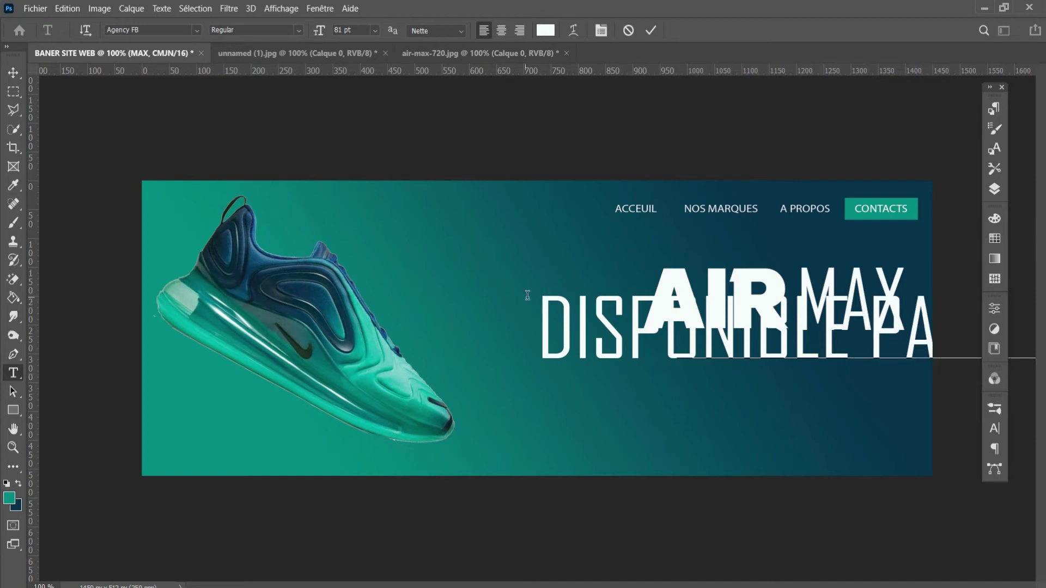
click(650, 30)
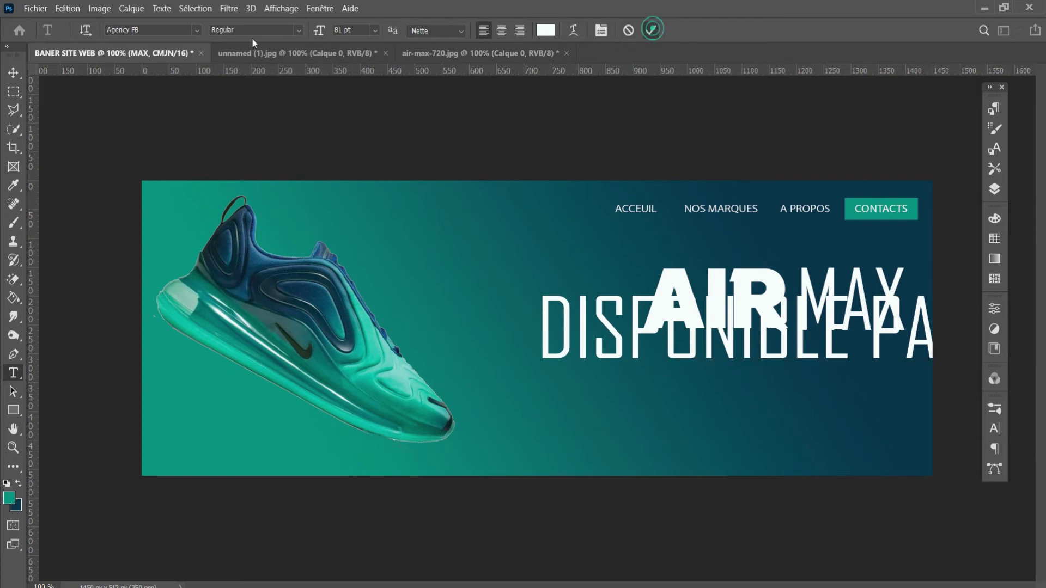
key(v)
mouse_move(696, 353)
mouse_down()
mouse_move(371, 295)
mouse_move(321, 389)
mouse_up()
key(t)
Set the whole subtitle to Myriad Pro Bold Condensed at 28 pt
click(165, 343)
key(ctrl+a)
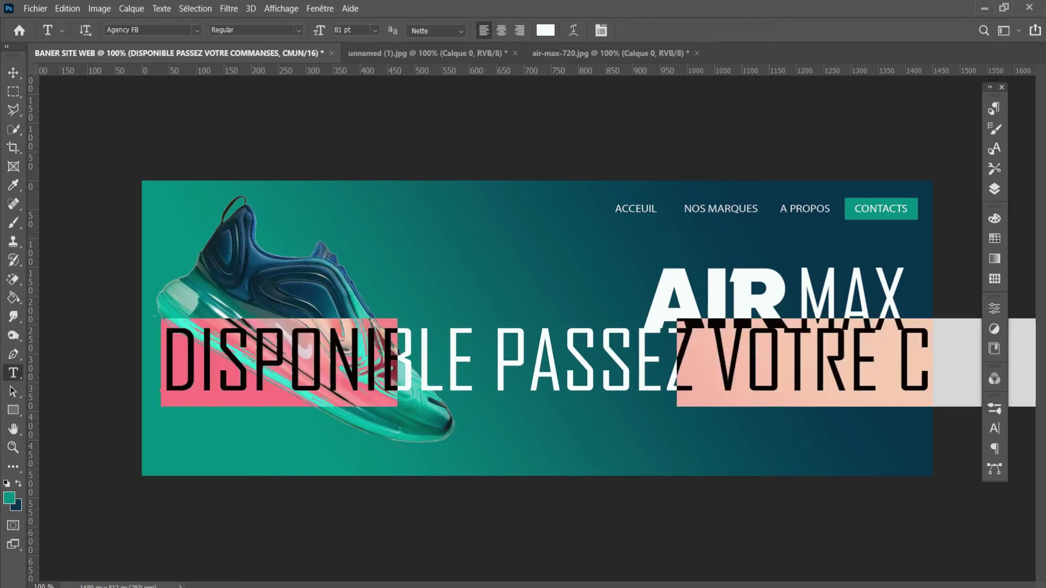
click(150, 31)
text(r)
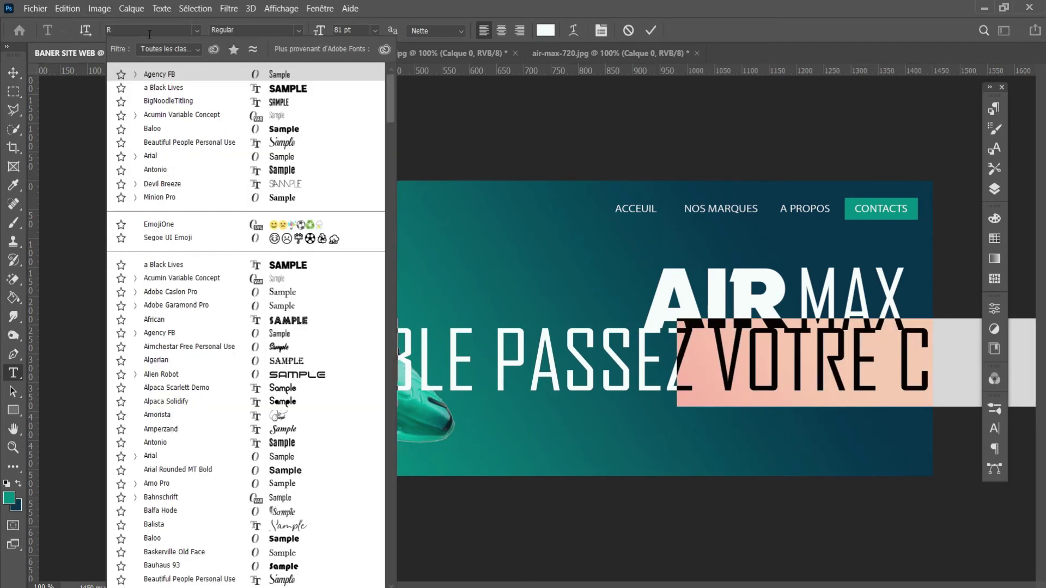
text(y)
key(BackSpace)
key(BackSpace)
text(MYR)
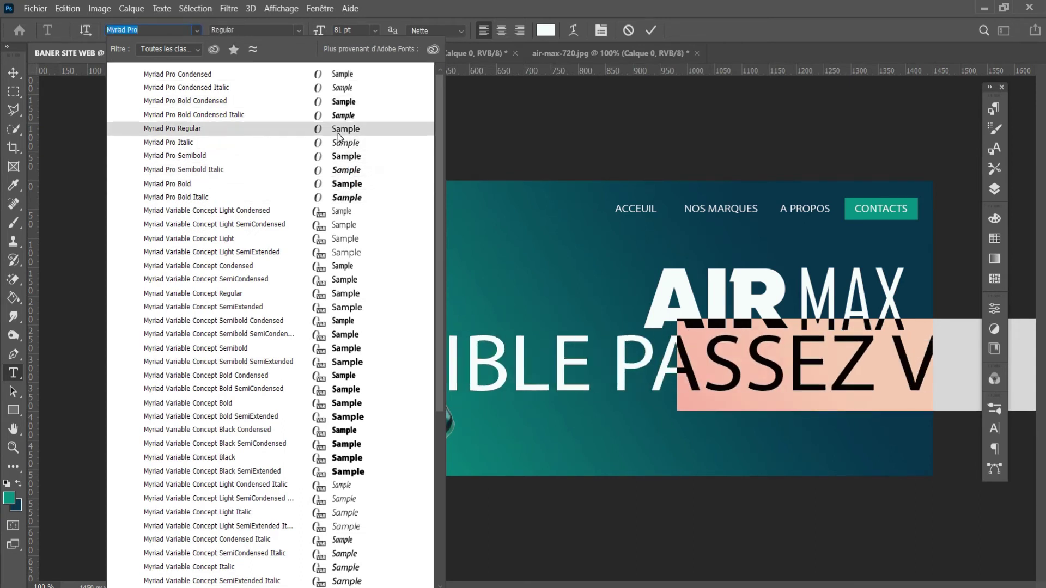
click(342, 103)
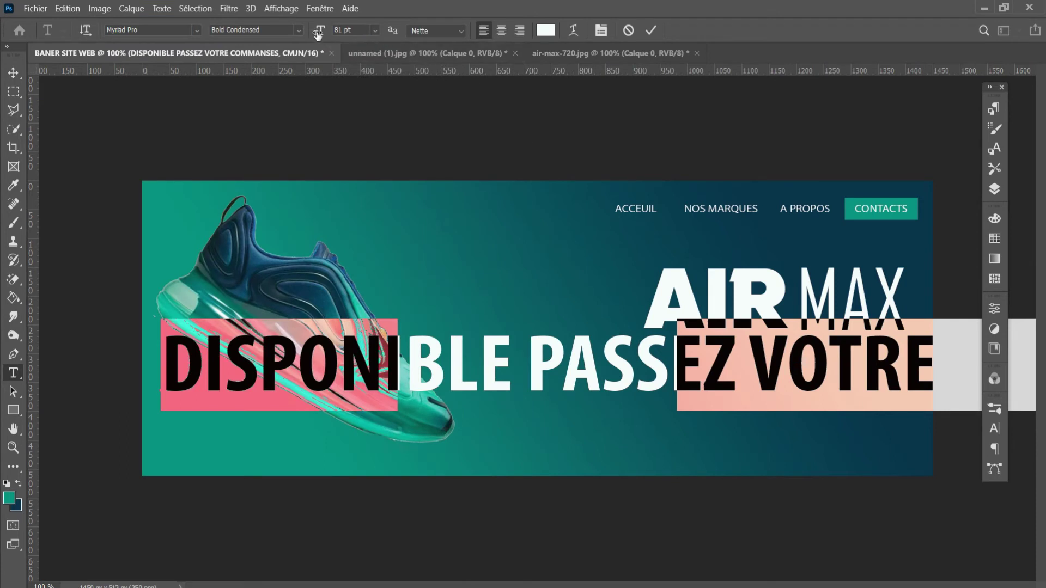
text(49)
key(Return)
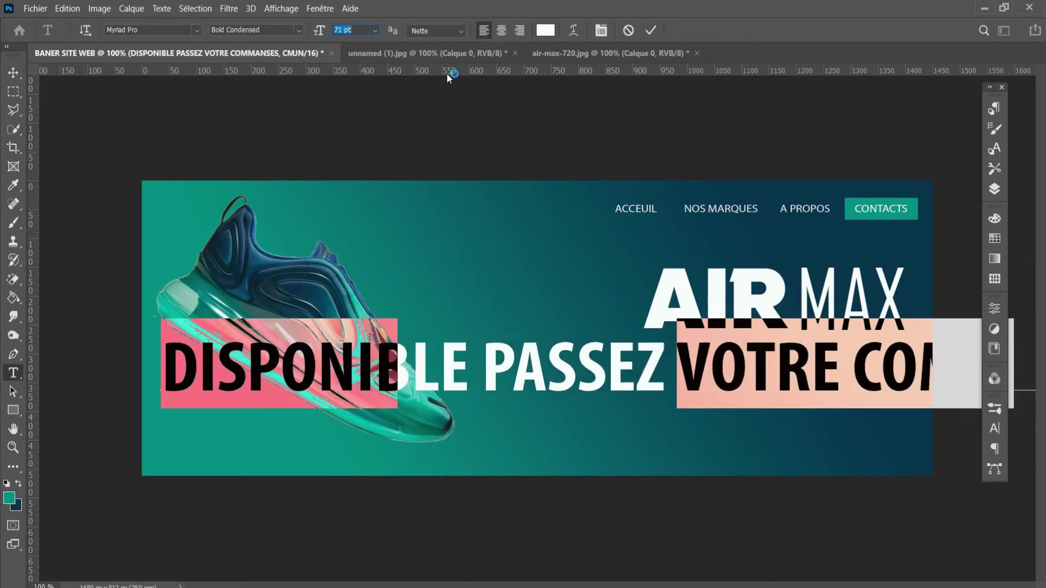
text(28)
key(Return)
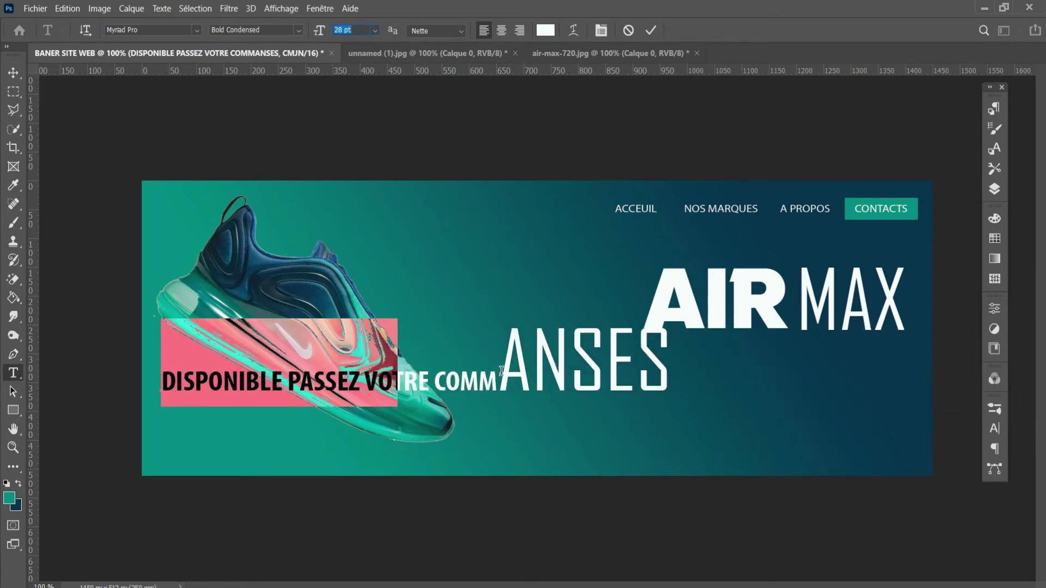
Delete the stray large letter, unify the line in Myriad Pro Bold Condensed, and place it under AIR MAX
click(501, 371)
click(583, 390)
key(BackSpace)
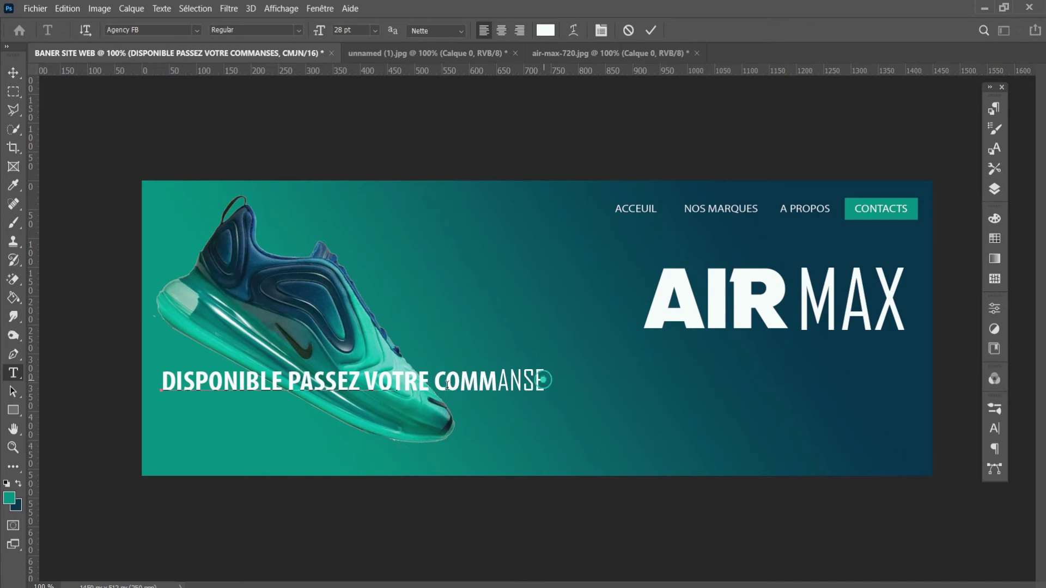
drag(398, 381, 182, 344)
click(196, 30)
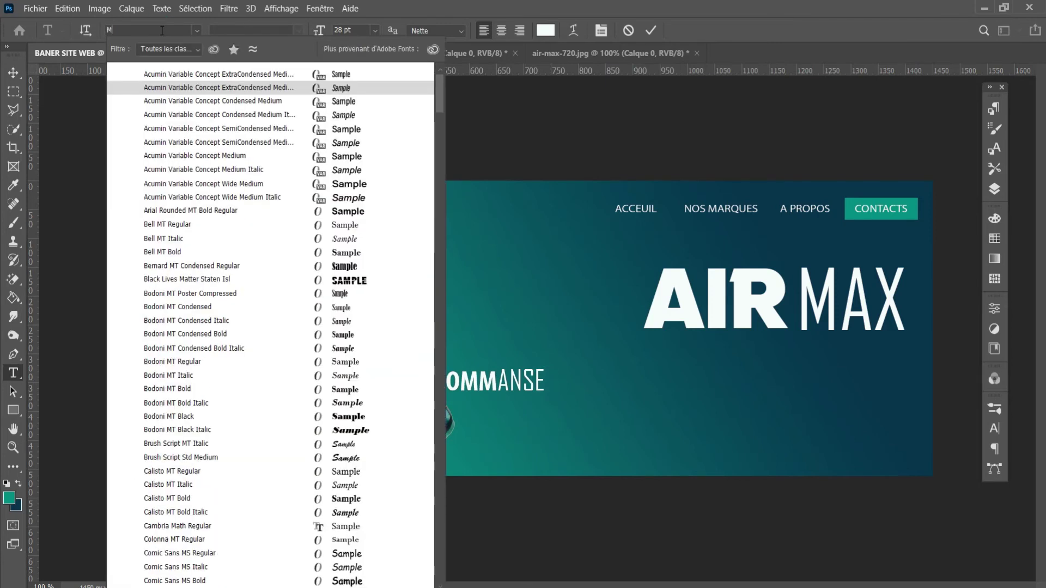
text(Myriad Pro)
click(324, 101)
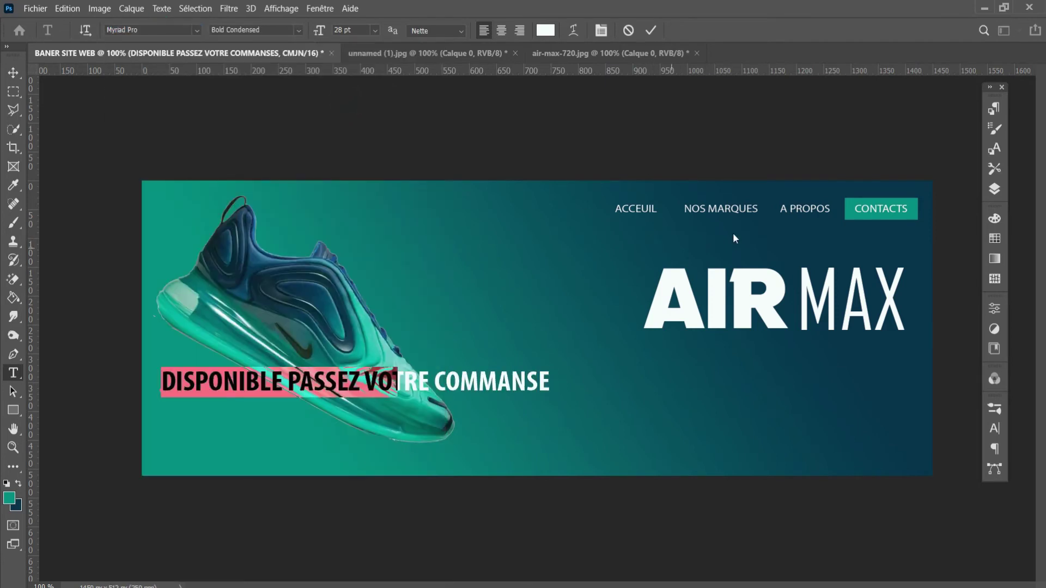
click(650, 31)
drag(529, 384, 875, 355)
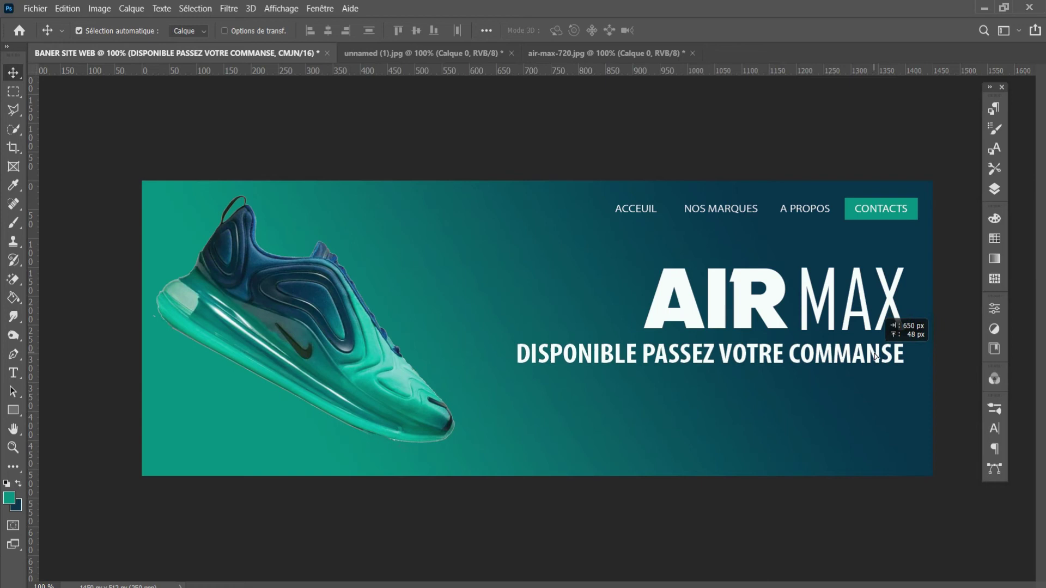
drag(874, 355, 879, 354)
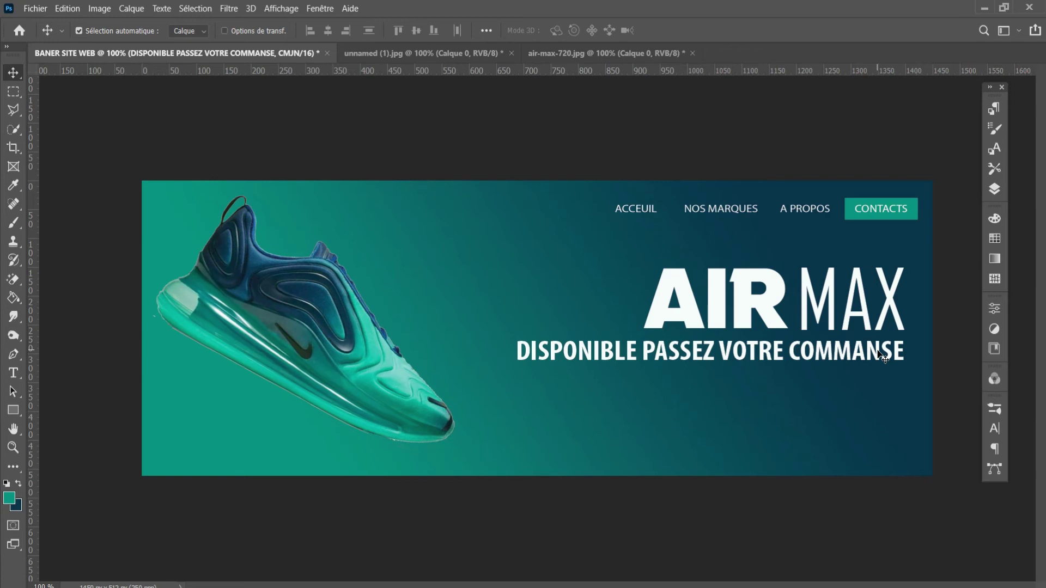
Select the subtitle text and bring up the Character panel
key(t)
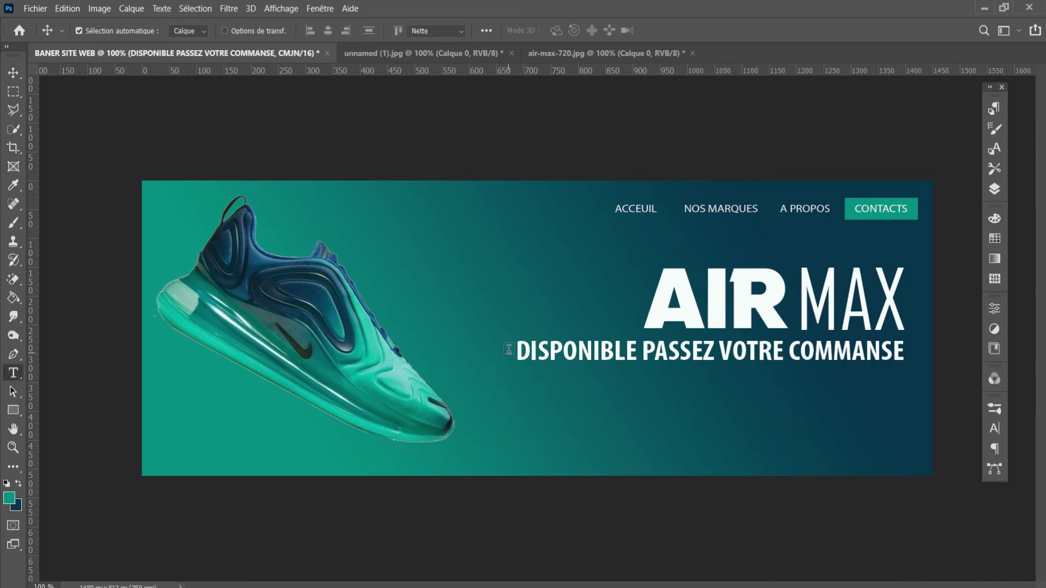
drag(676, 352, 904, 352)
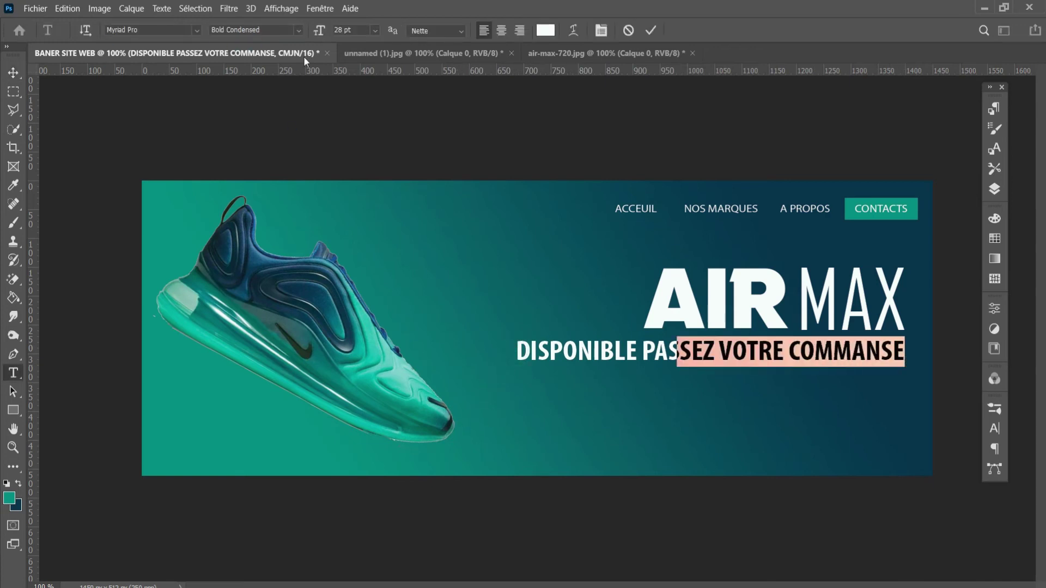
click(318, 9)
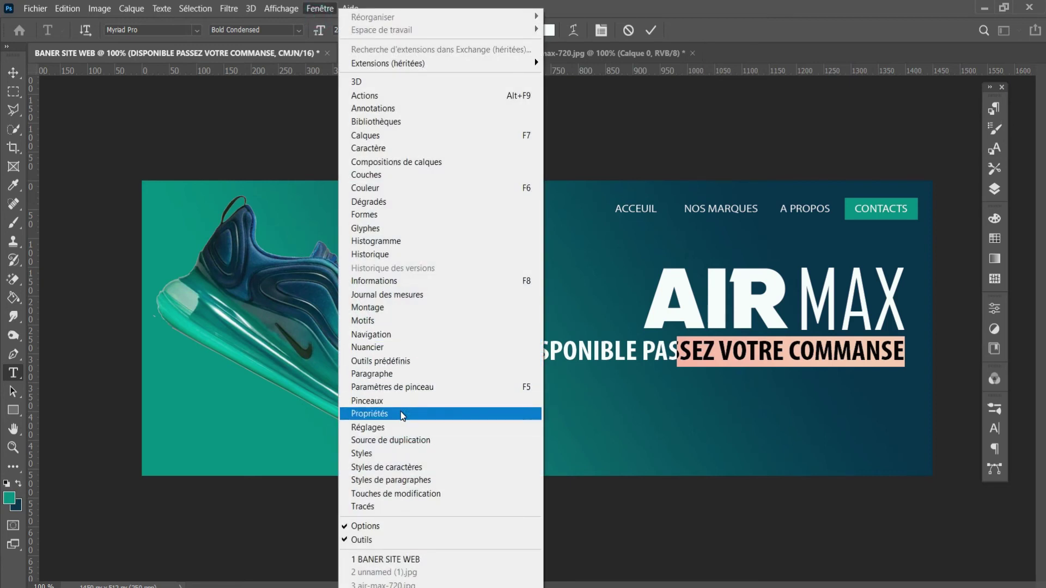
click(381, 374)
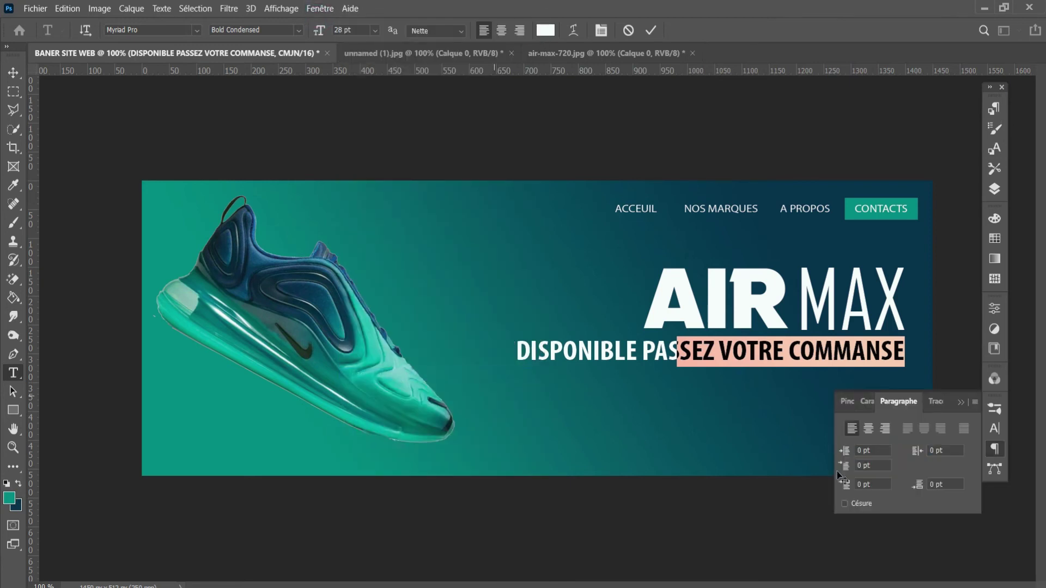
click(867, 399)
click(876, 402)
Set vertical scale 40% and horizontal scale 52%, then shift the subtitle right to align with MAX
double_click(863, 477)
text(44)
key(Return)
key(Down)
key(Down)
key(Down)
key(Down)
click(952, 473)
key(Down)
key(Down)
key(Down)
key(Down)
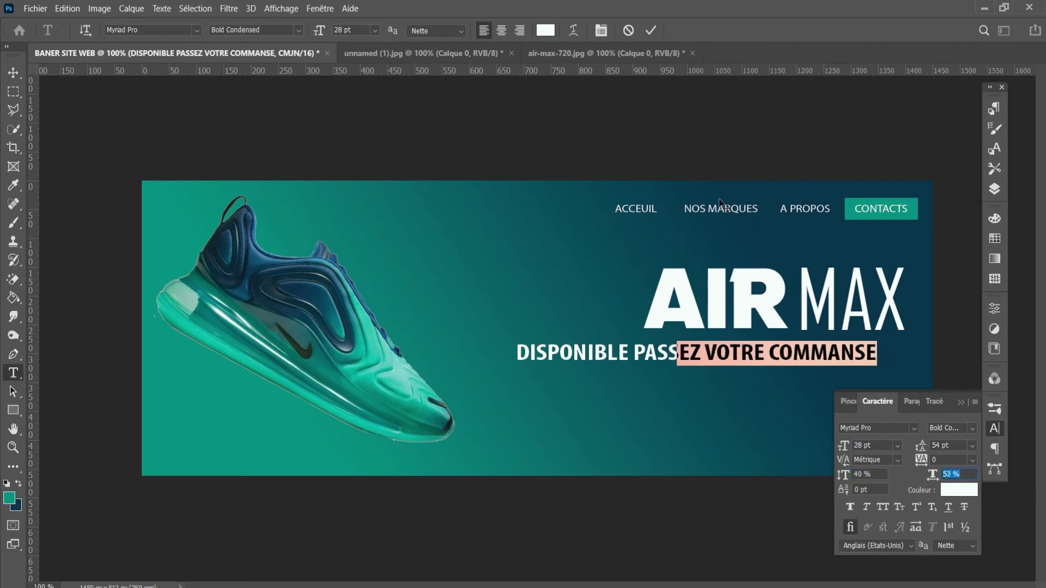
click(651, 30)
click(960, 401)
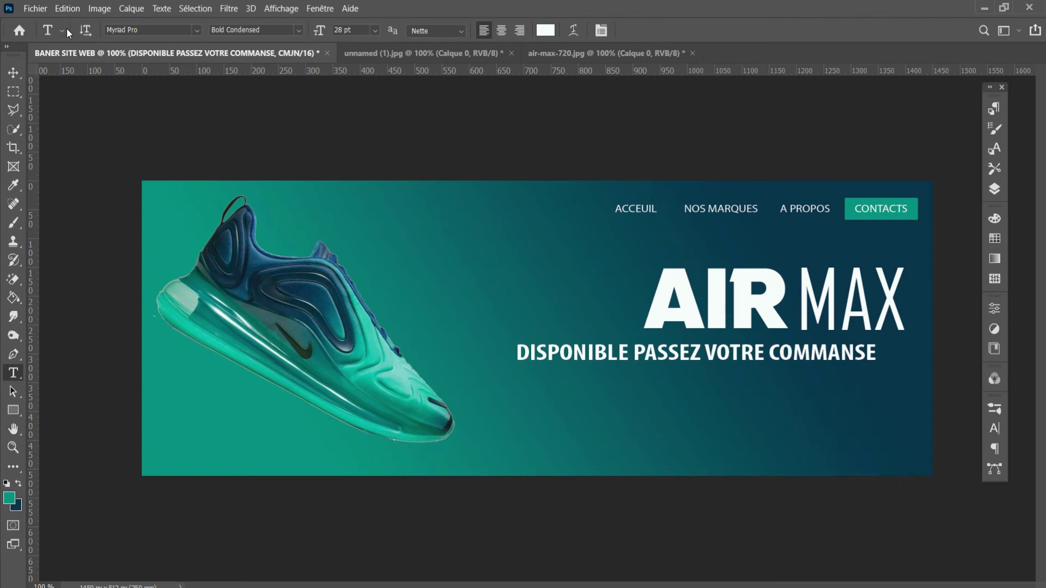
click(13, 72)
drag(813, 357, 840, 357)
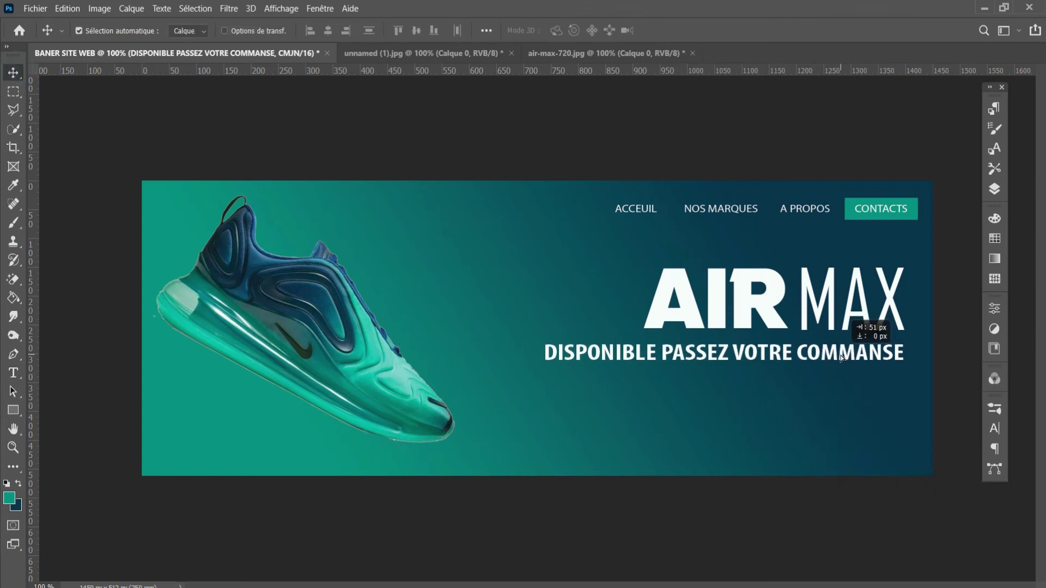
Draw a roughly 177×43 px rounded rectangle beneath the subtitle
drag(828, 319, 828, 317)
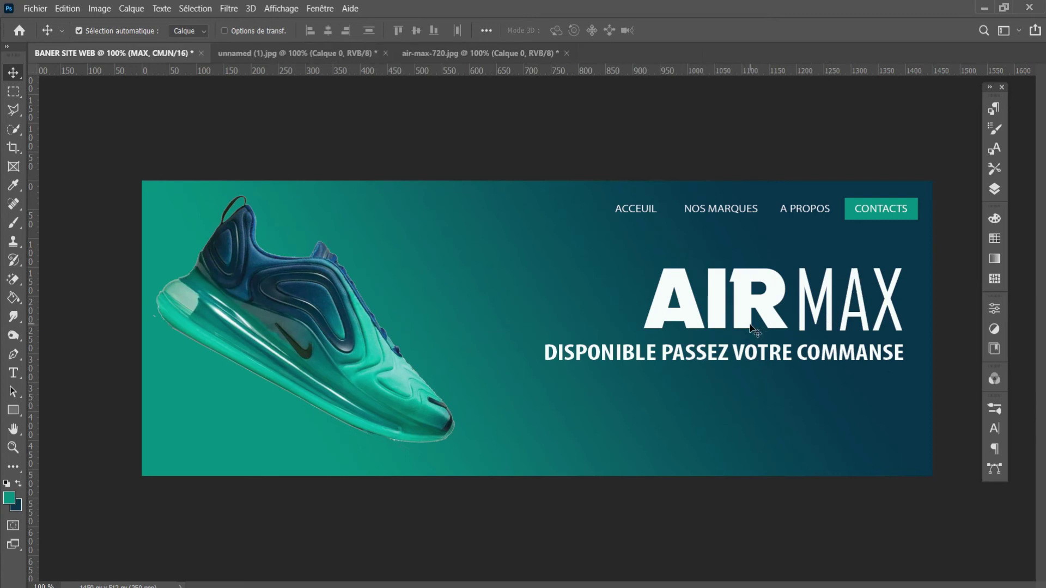
click(11, 411)
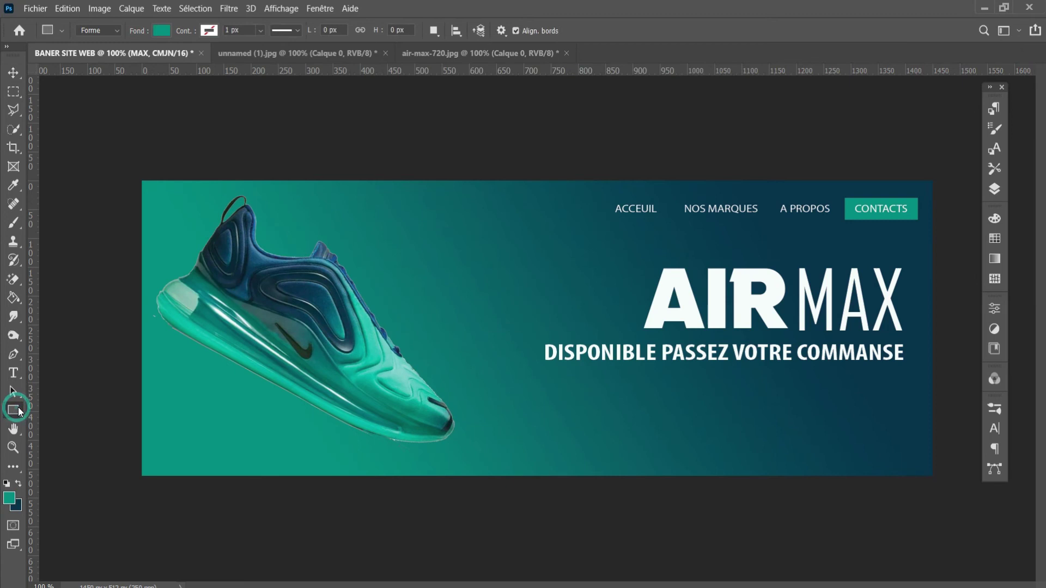
click(9, 414)
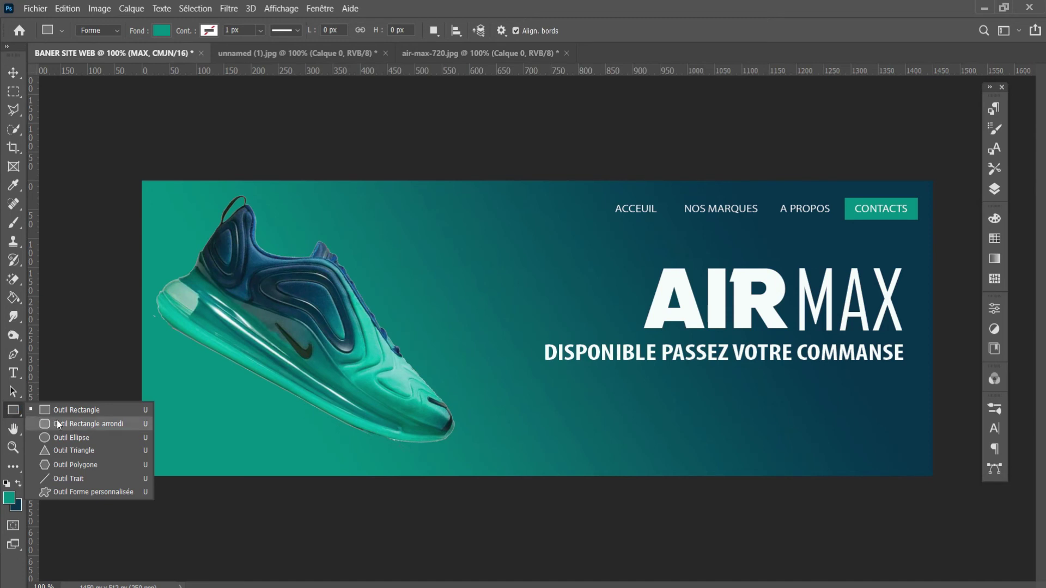
click(70, 424)
drag(703, 387, 803, 408)
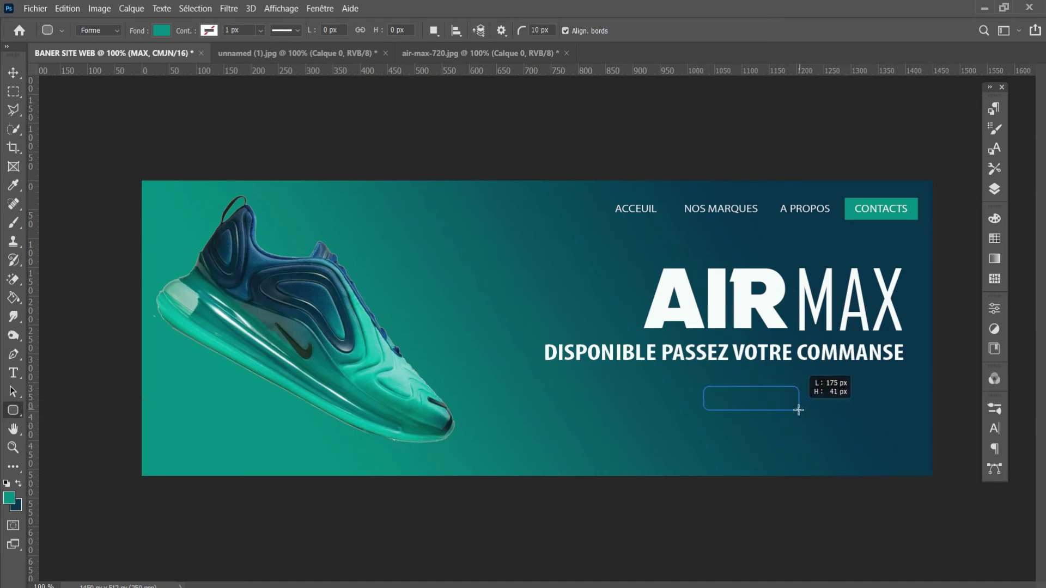
drag(803, 407, 799, 410)
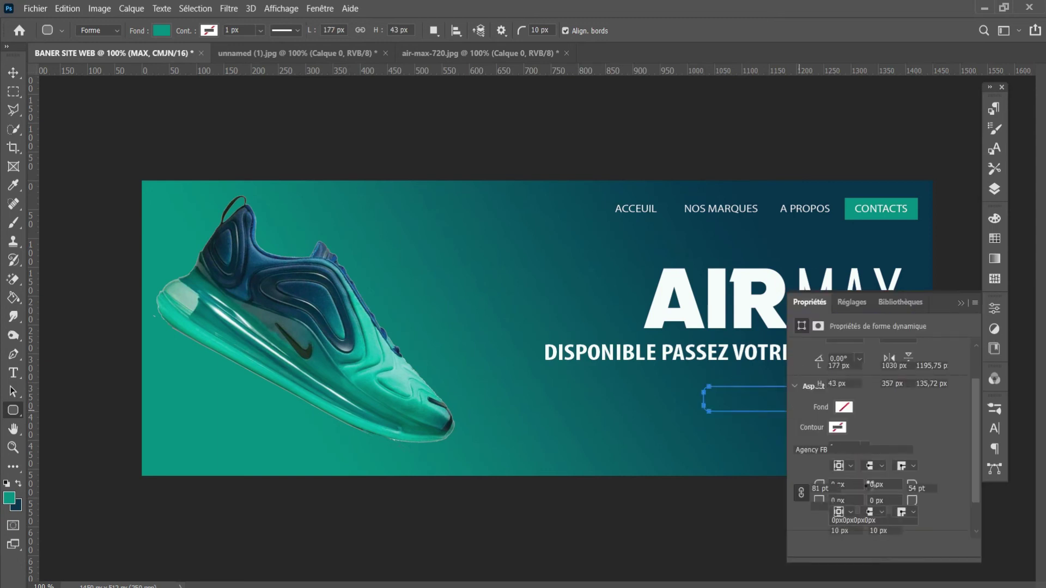
Round all corners to 21,5 px and give the button a dark navy outline
scroll(869, 475, down, 2)
scroll(881, 501, down, 1)
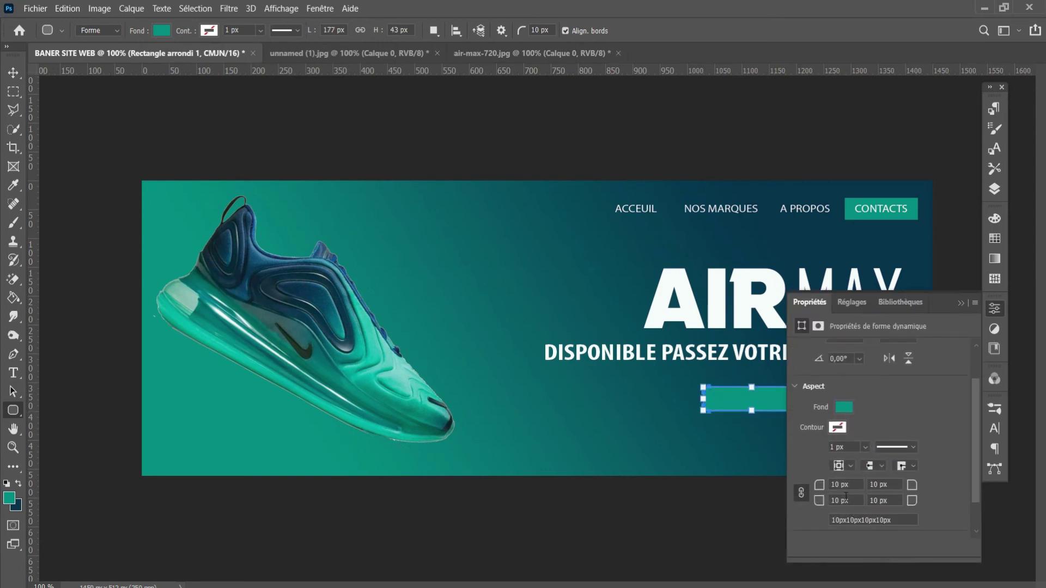
key(BackSpace)
key(BackSpace)
text(21,5)
key(Return)
key(Tab)
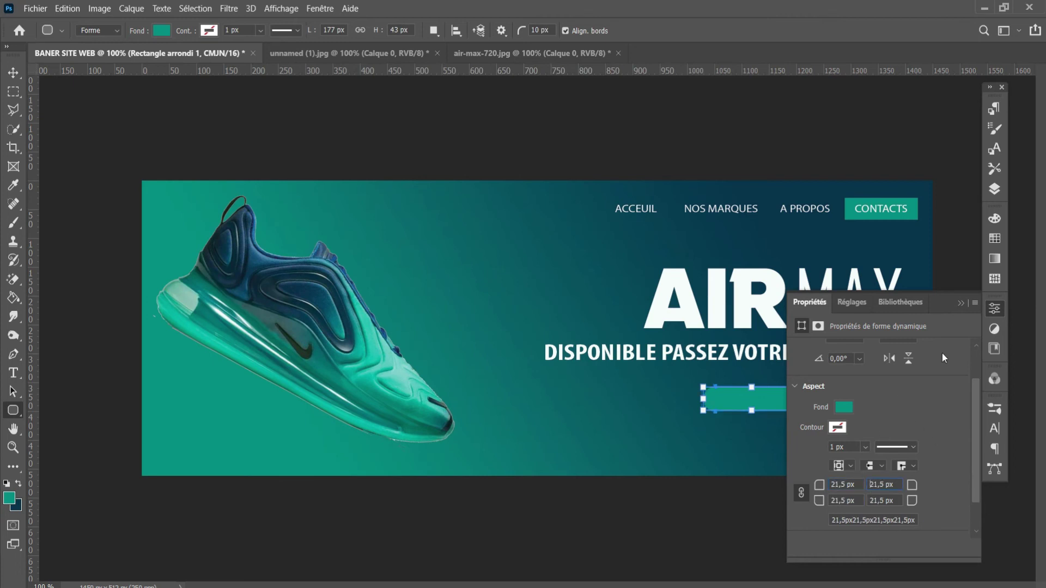
key(Return)
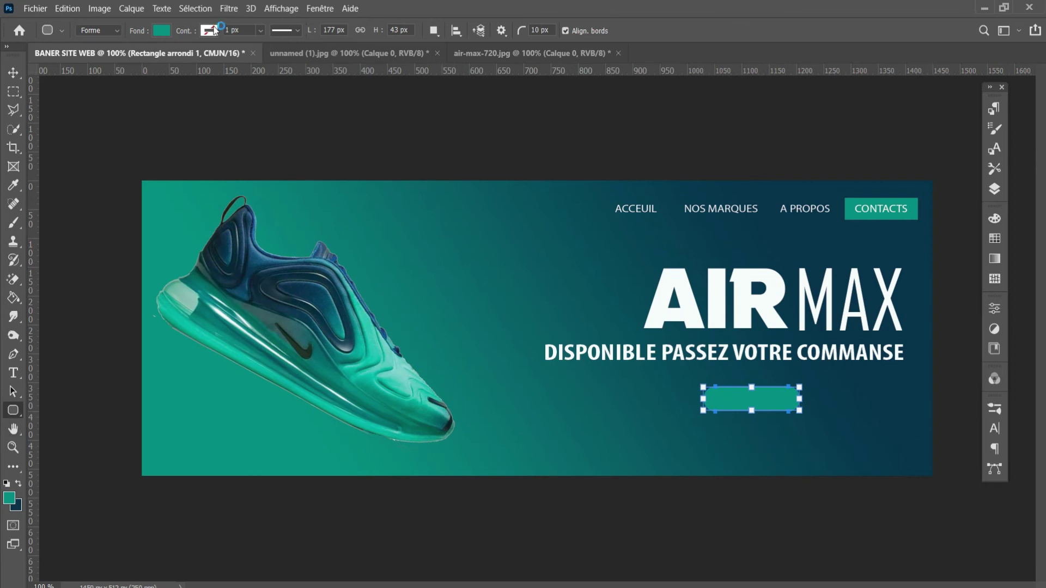
click(211, 31)
click(149, 105)
click(233, 30)
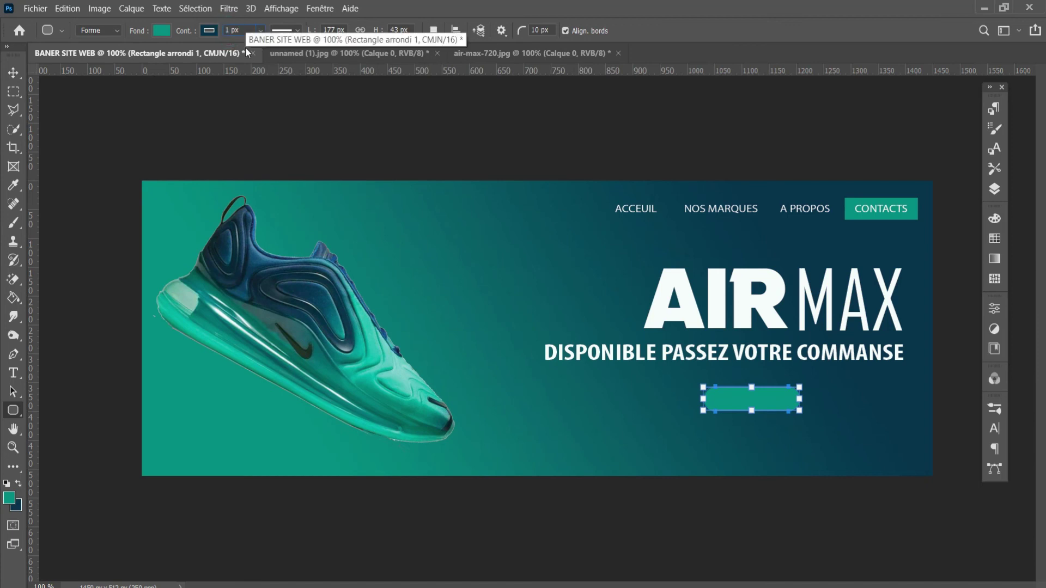
text(4)
Move the teal button up and right so it sits just under the subtitle
click(13, 73)
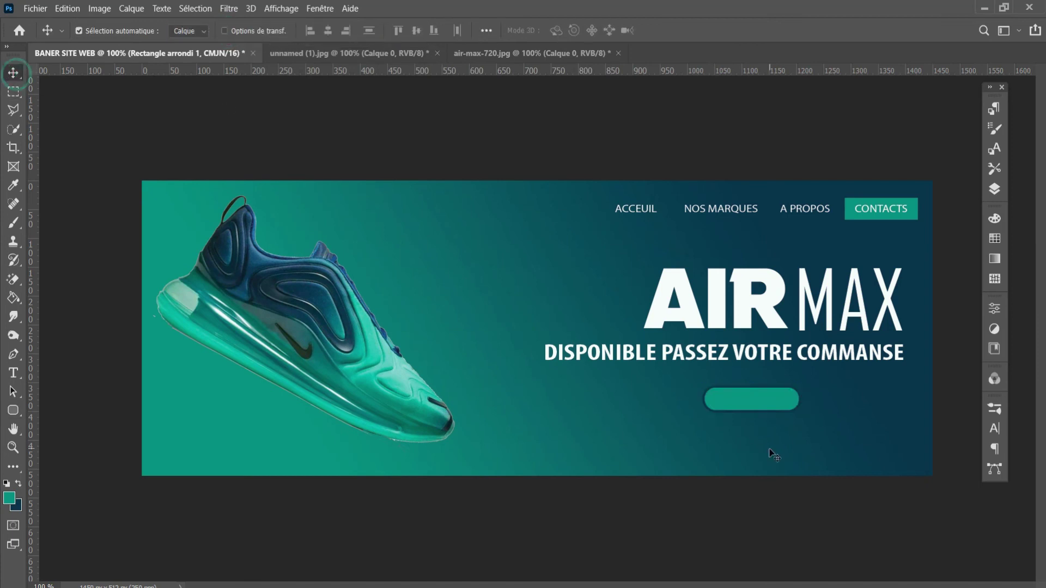
drag(786, 398, 799, 389)
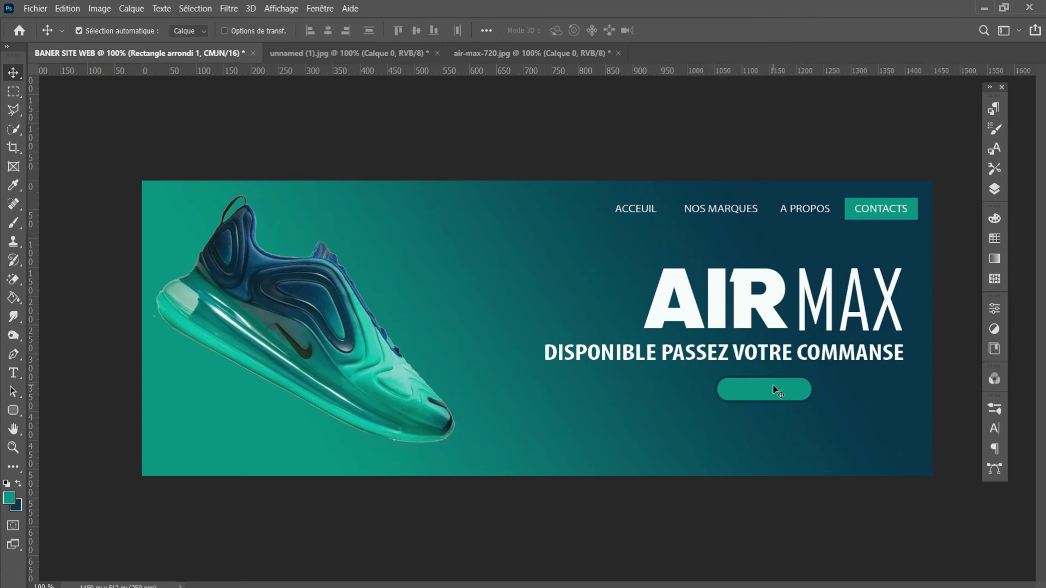
key(t)
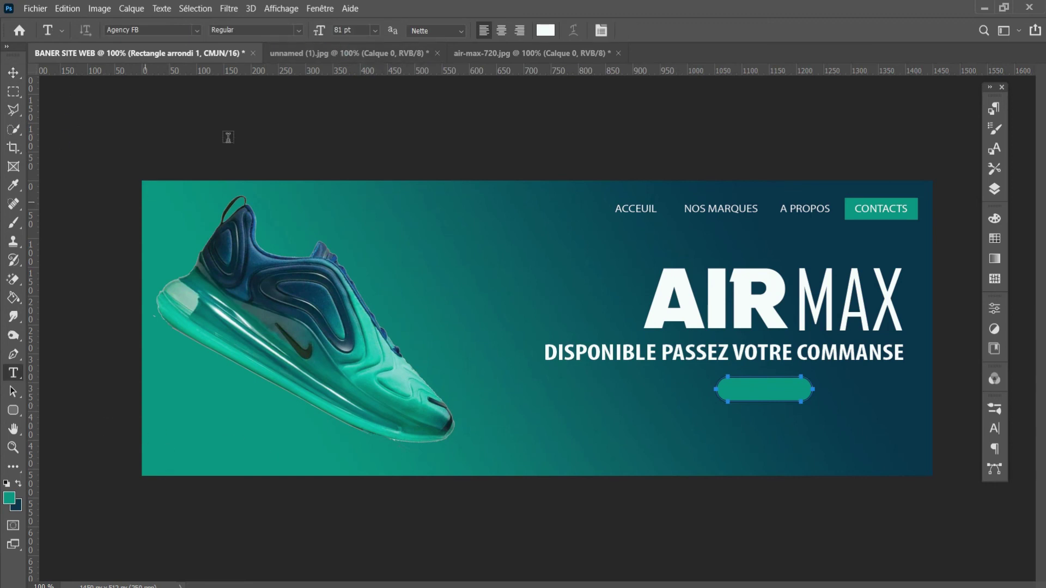
click(9, 498)
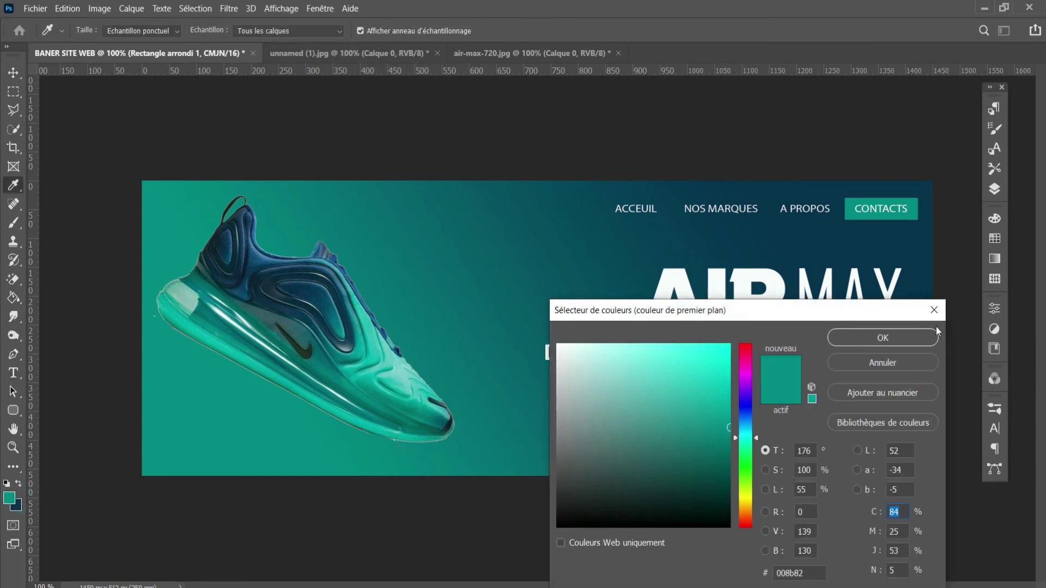
click(935, 336)
click(13, 410)
right_click(13, 410)
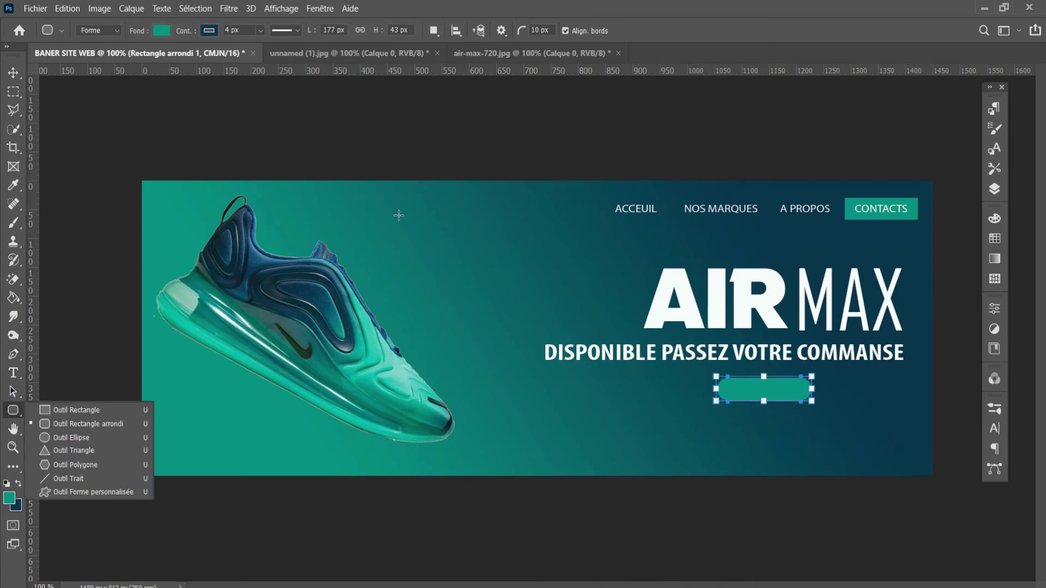
click(161, 30)
Set the foreground colour to a bright burnt orange (d4590f)
click(10, 497)
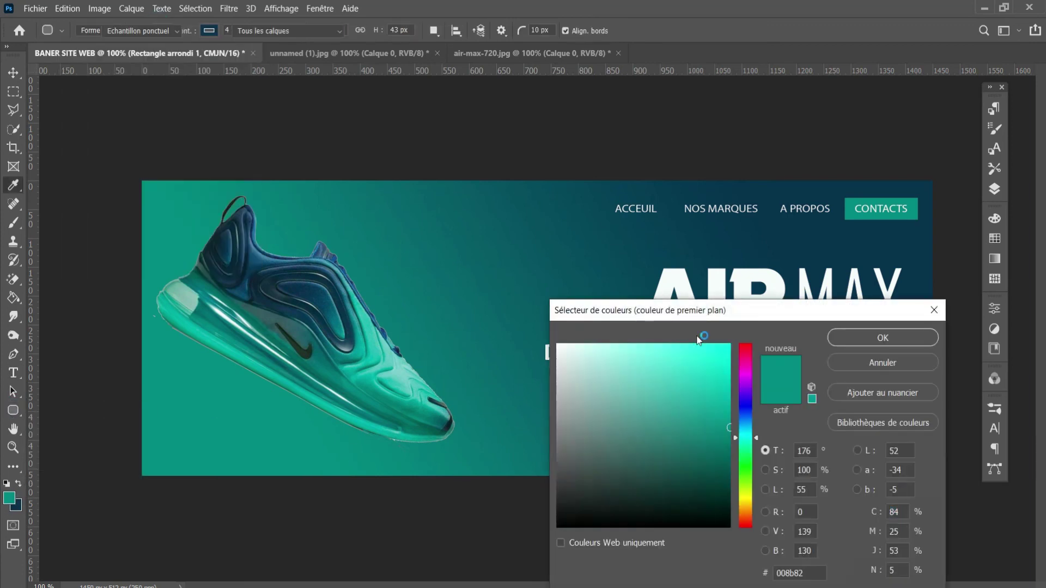
drag(755, 310, 368, 188)
click(363, 375)
click(335, 252)
click(362, 394)
click(334, 221)
click(540, 215)
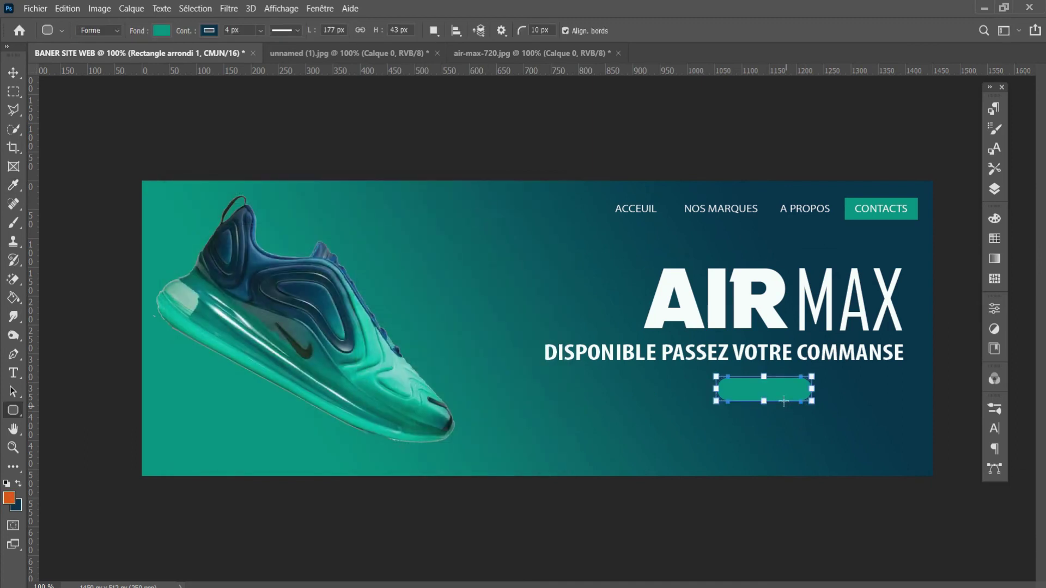
Fill the Rectangle arrondi 1 button shape with the sampled orange (ee610b)
key(v)
click(993, 191)
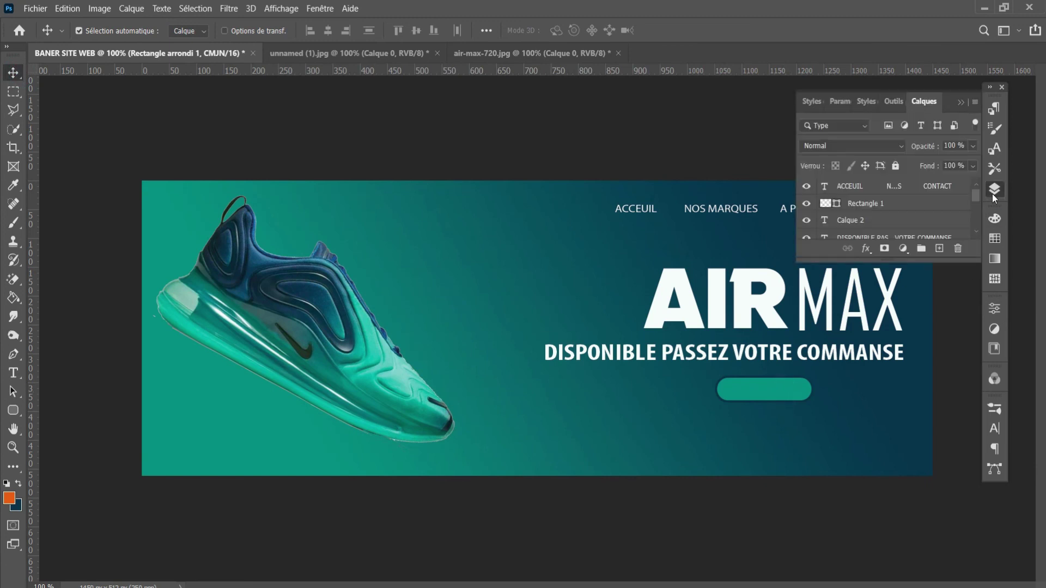
scroll(872, 213, down, 3)
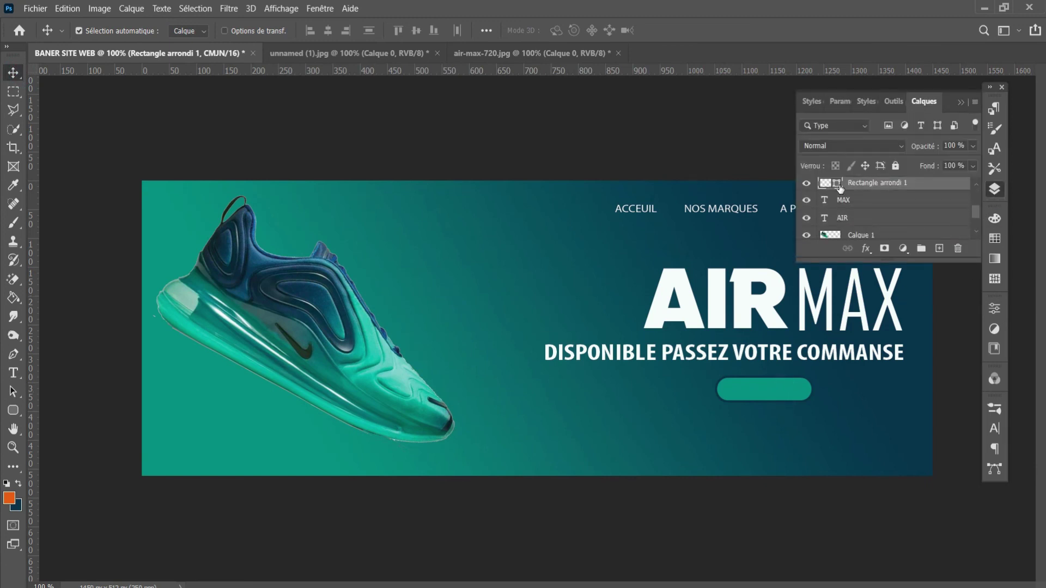
double_click(839, 188)
click(9, 498)
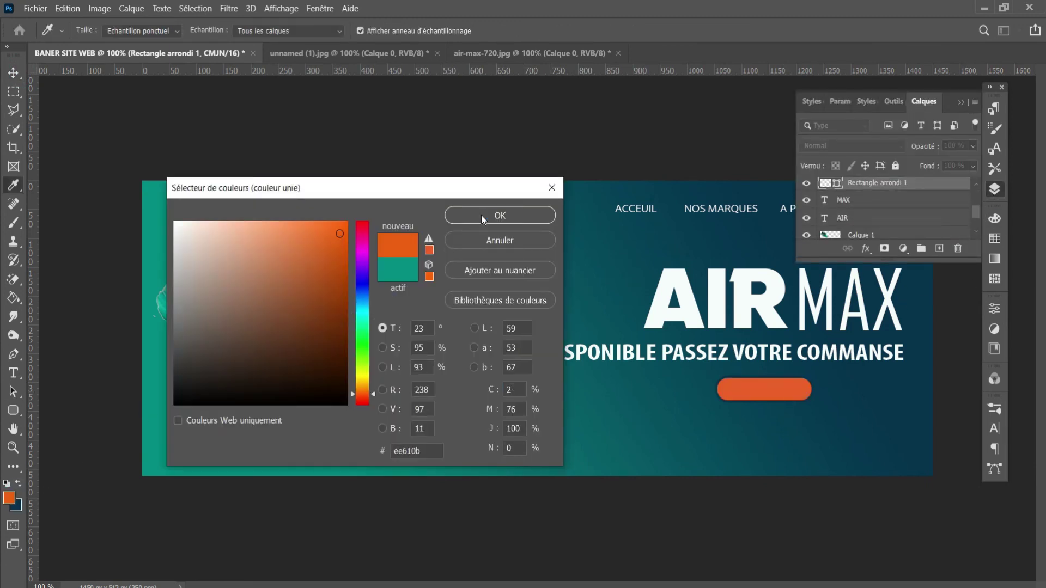
click(481, 215)
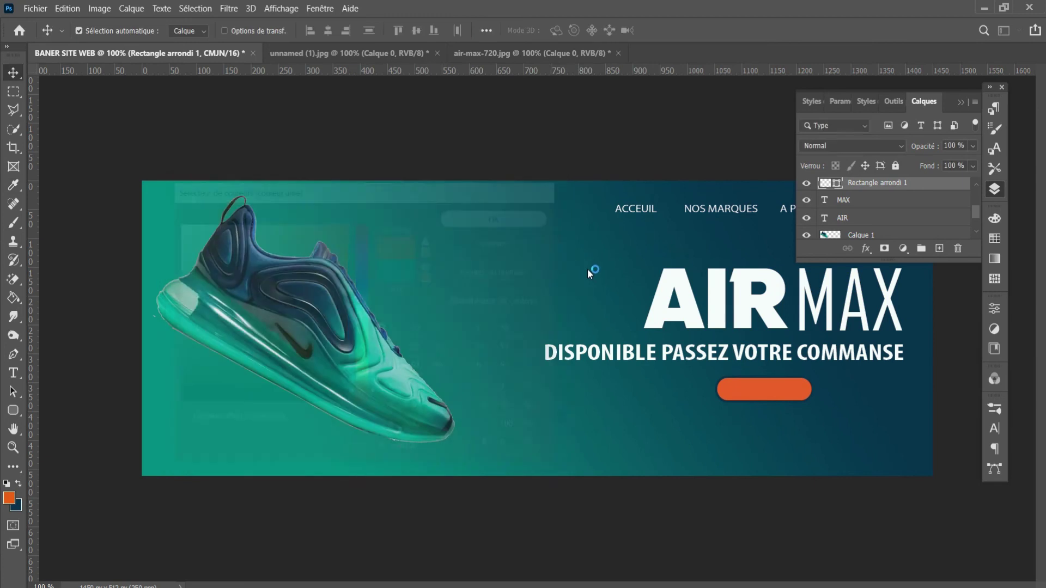
Give the button a white 4 px outline, then deselect the button layer
click(17, 417)
click(161, 31)
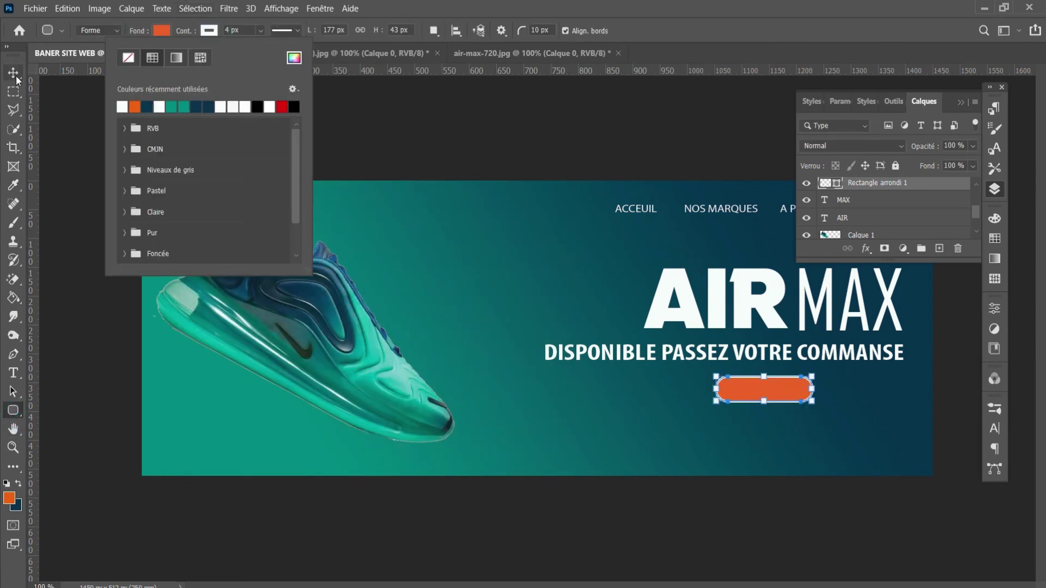
click(222, 30)
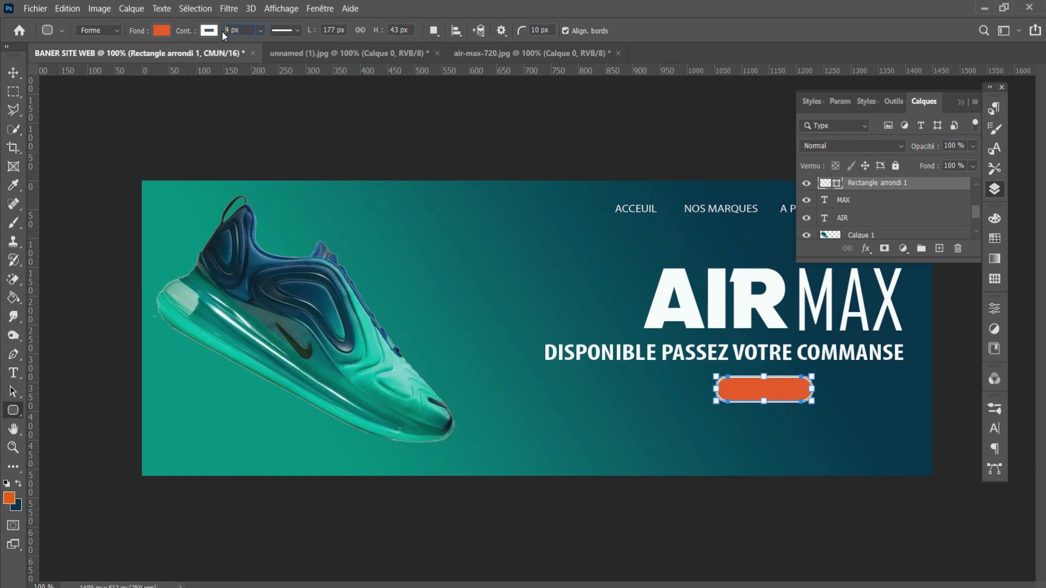
text(2)
click(14, 73)
click(199, 85)
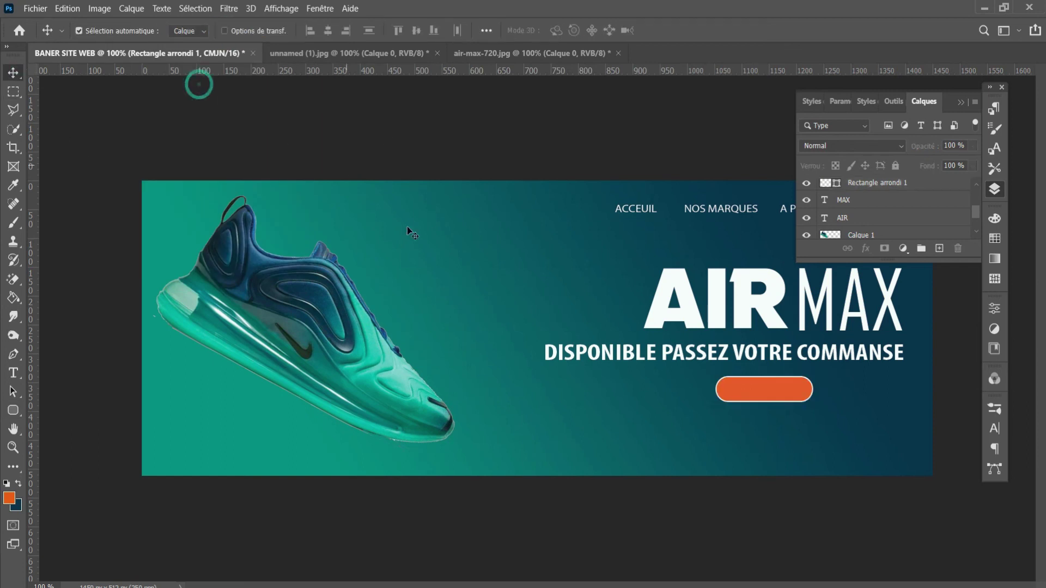
click(915, 107)
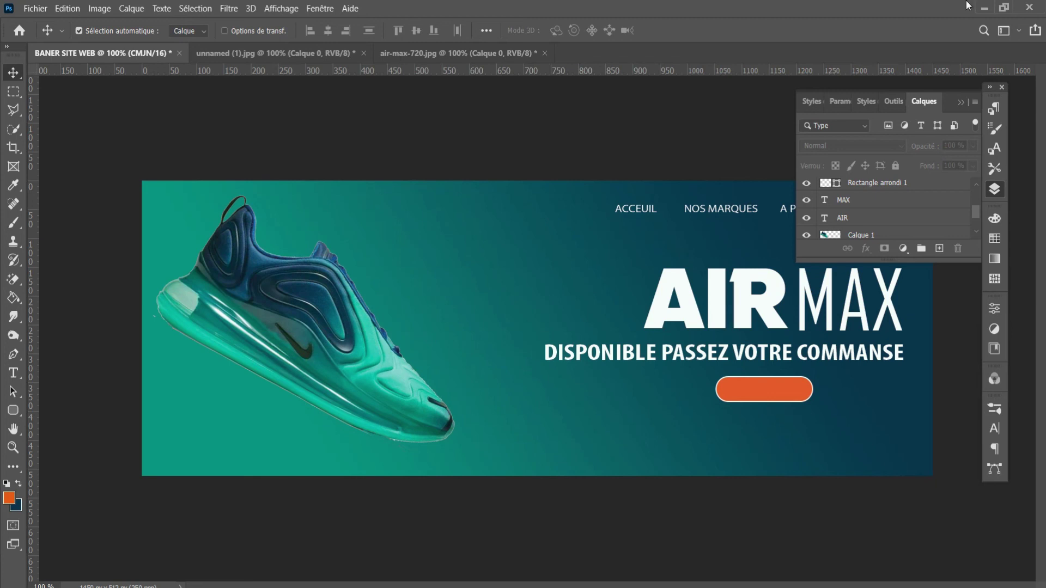
Nudge the orange button about 30 px right and the sneaker about 42 px right
click(959, 102)
drag(779, 393, 796, 395)
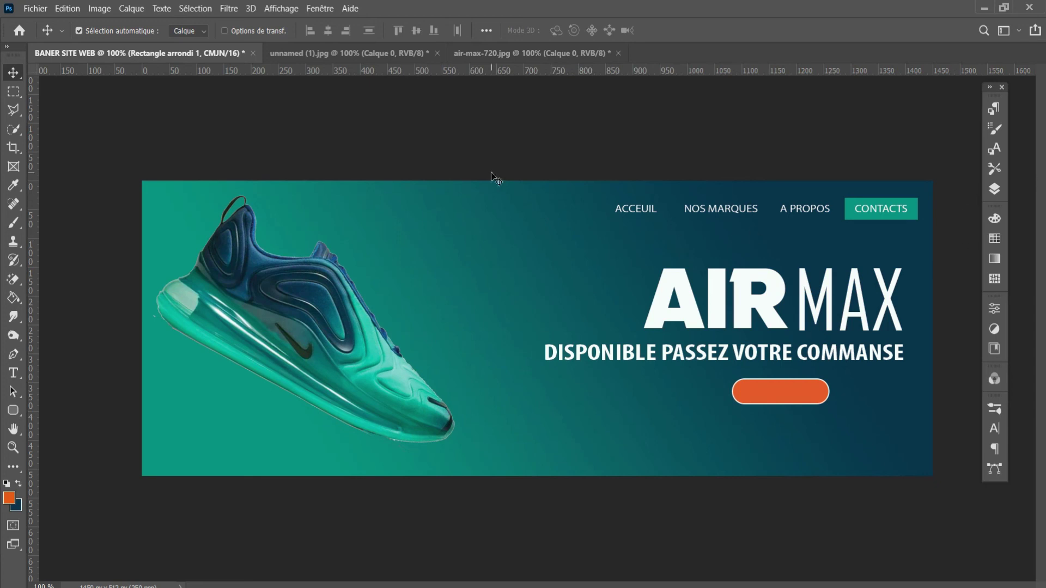
drag(316, 335, 335, 332)
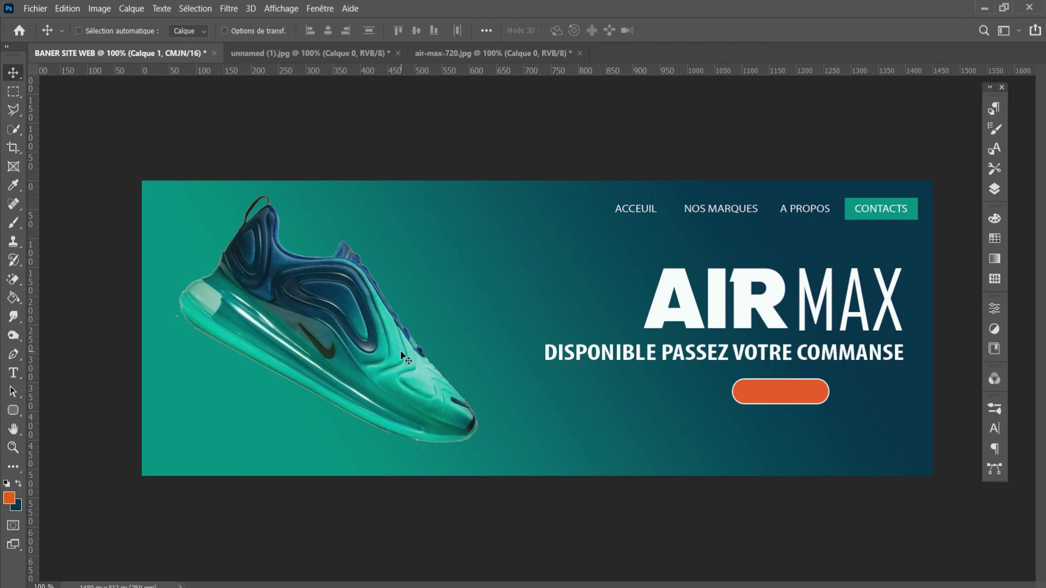
Duplicate the sneaker layer and scale the copy to about 150%
key(ctrl+j)
key(ctrl+t)
drag(477, 195, 581, 156)
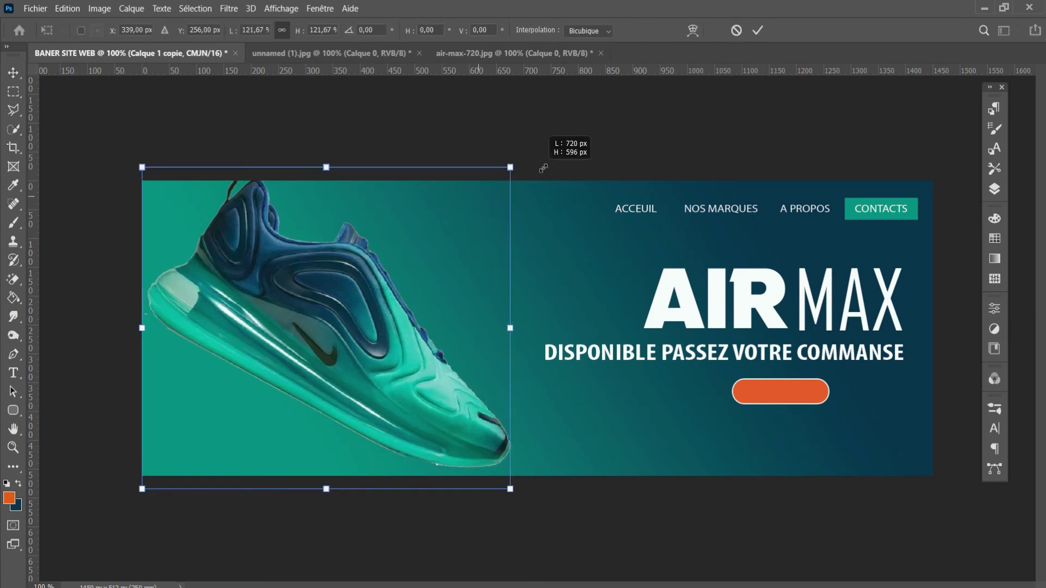
key(Return)
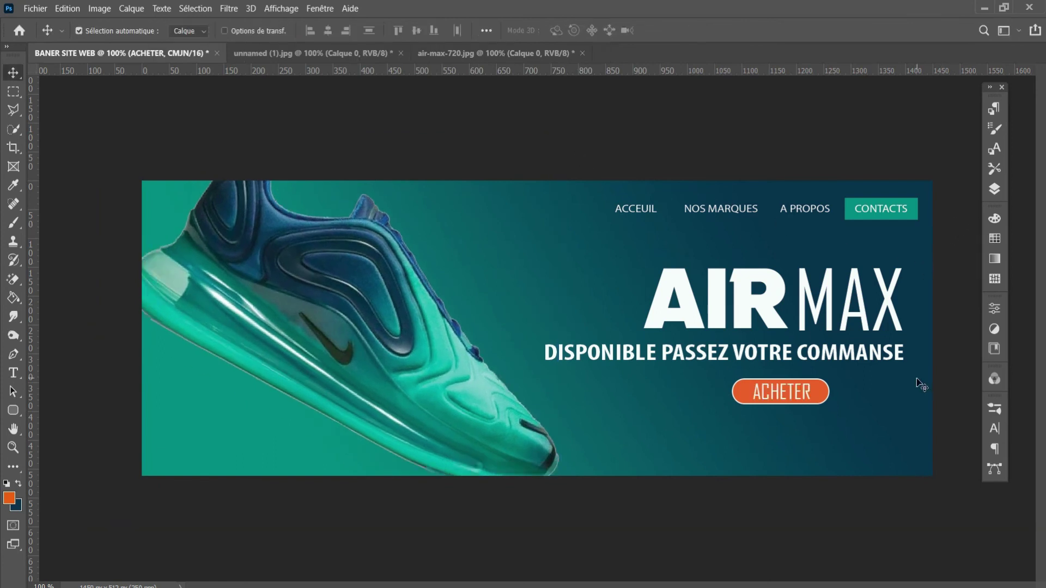
Replace the ACHETER button label with ICI and nudge it right to centre it
key(t)
click(804, 393)
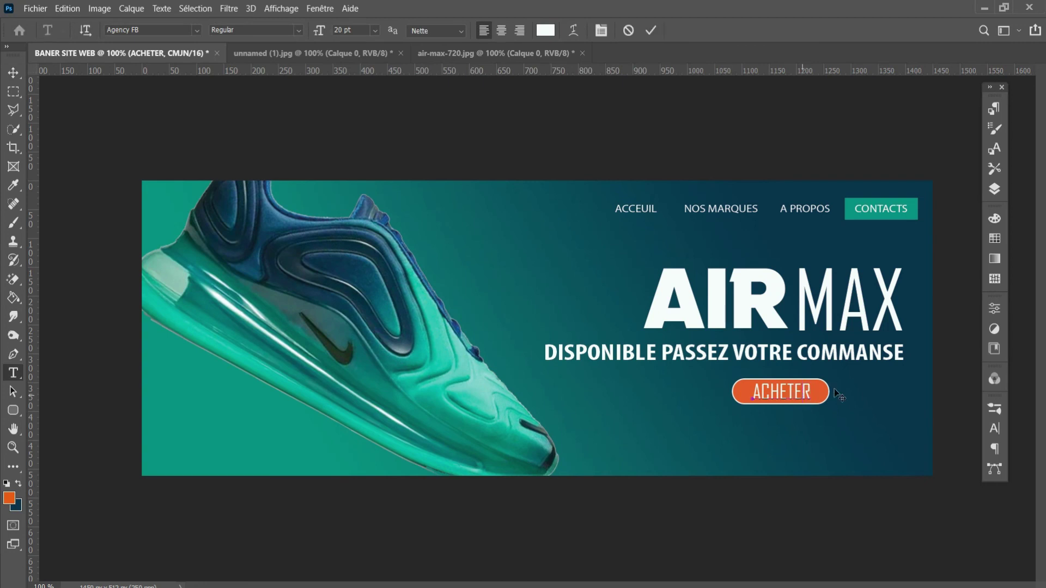
key(BackSpace)
key(BackSpace)
key(BackSpace)
key(BackSpace)
text(ICI)
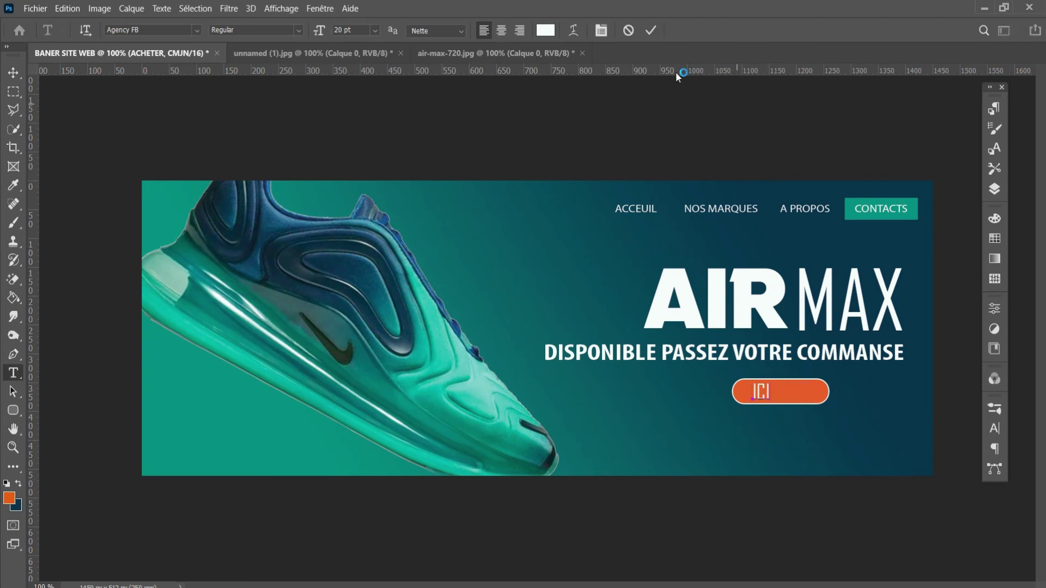
click(13, 72)
key(Right)
key(Right)
key(Right)
key(Right)
key(Right)
key(Right)
key(Right)
key(Right)
key(Right)
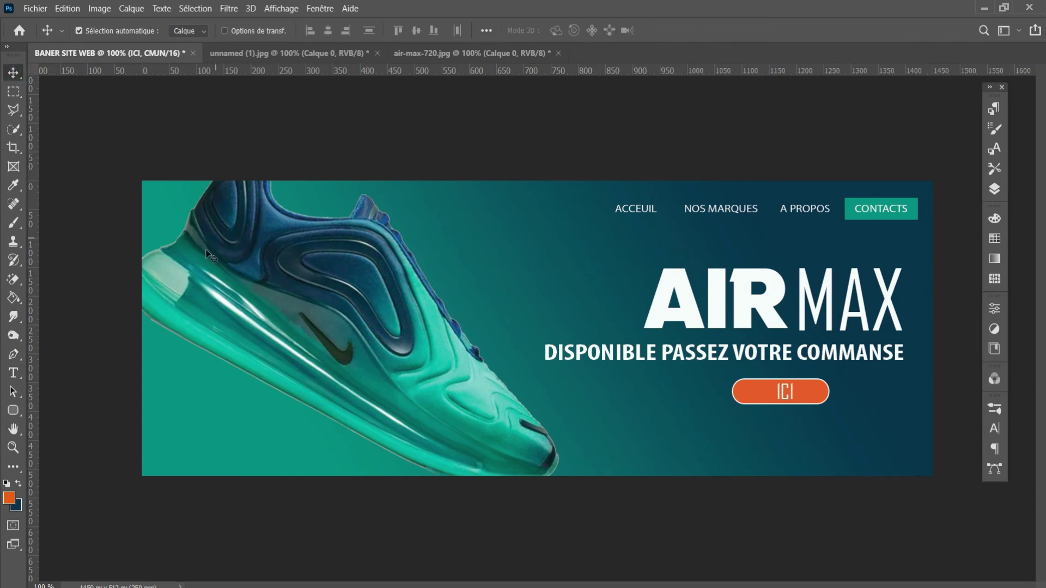
Set the ICI label to Myriad Pro Bold Condensed at 28 pt
key(t)
double_click(785, 391)
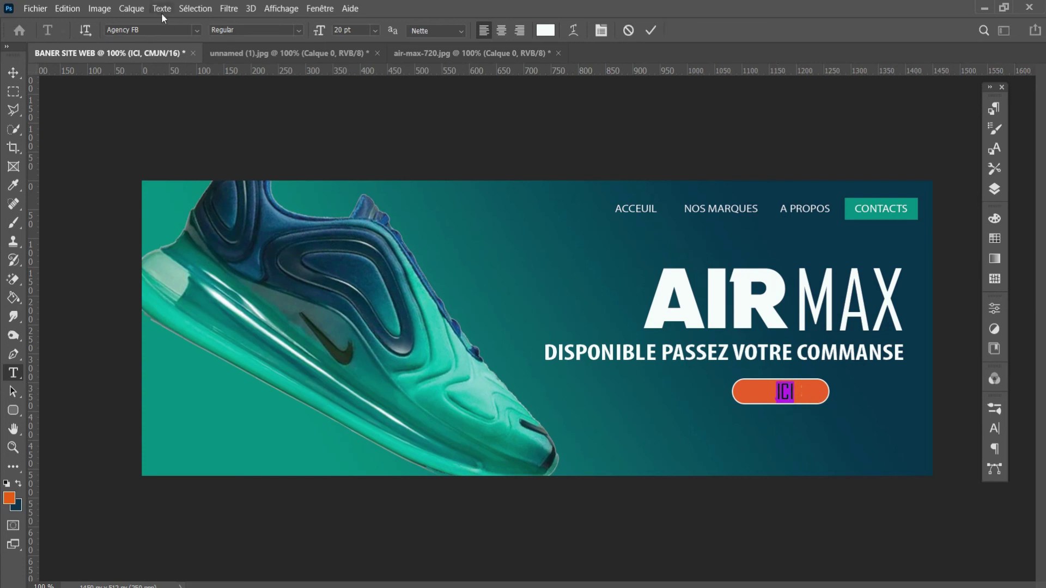
click(186, 31)
text(Myriad Pro)
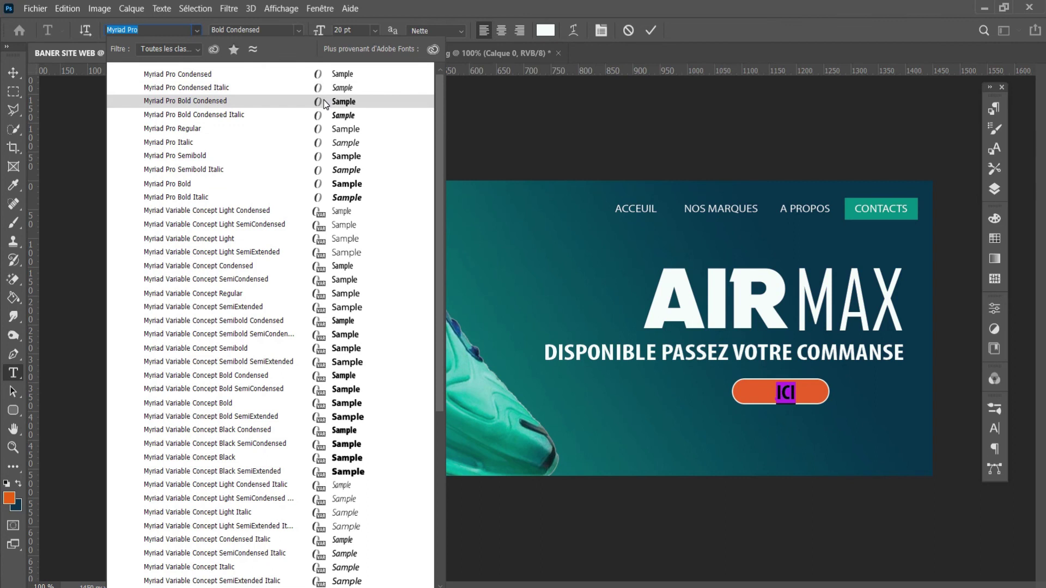
click(323, 101)
click(650, 30)
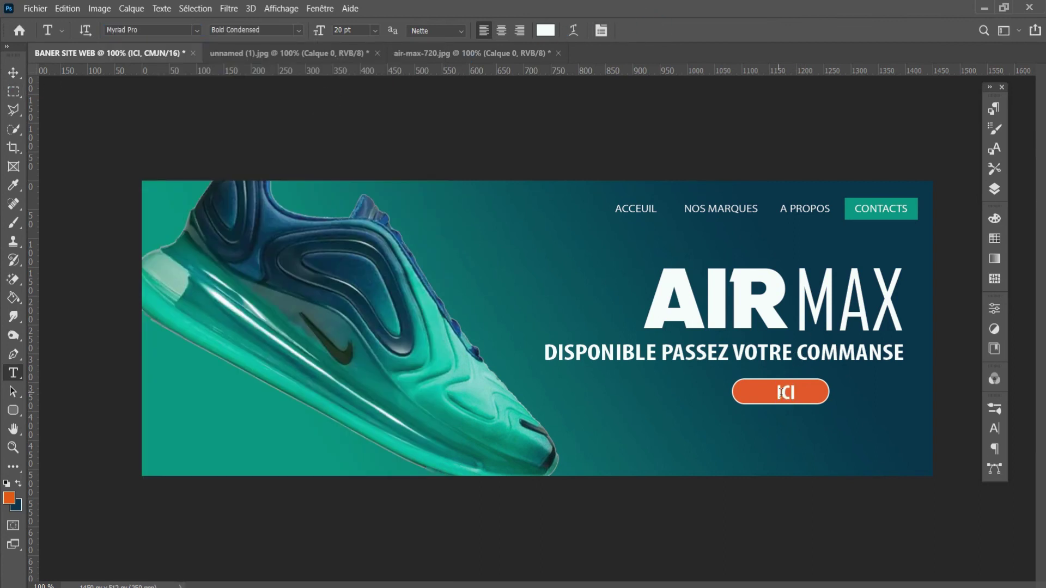
click(817, 393)
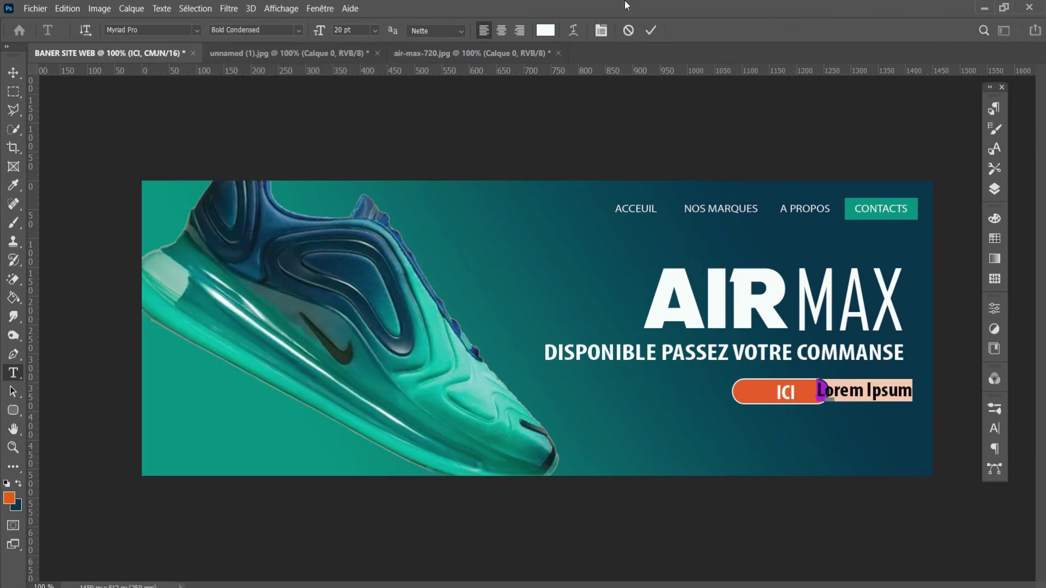
click(628, 30)
click(791, 391)
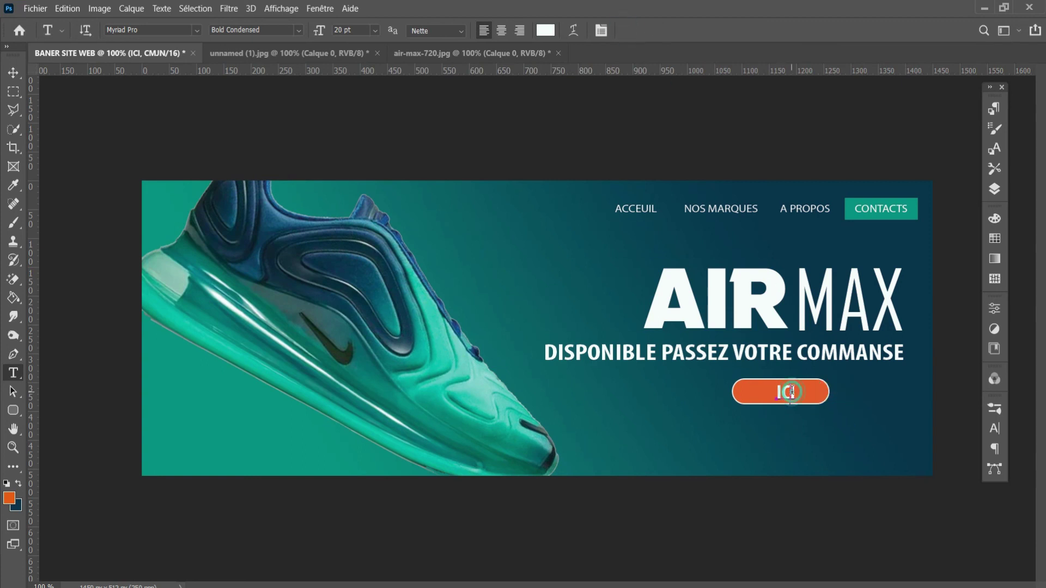
double_click(791, 391)
click(337, 30)
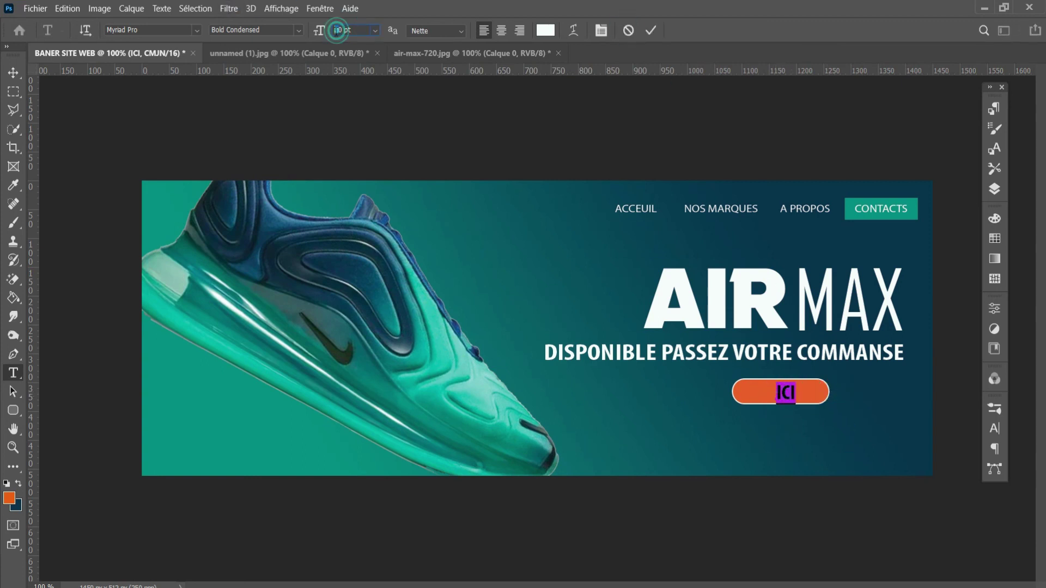
Correct COMMANSE to COMMANDE in the subtitle by replacing the S with D
click(893, 352)
key(BackSpace)
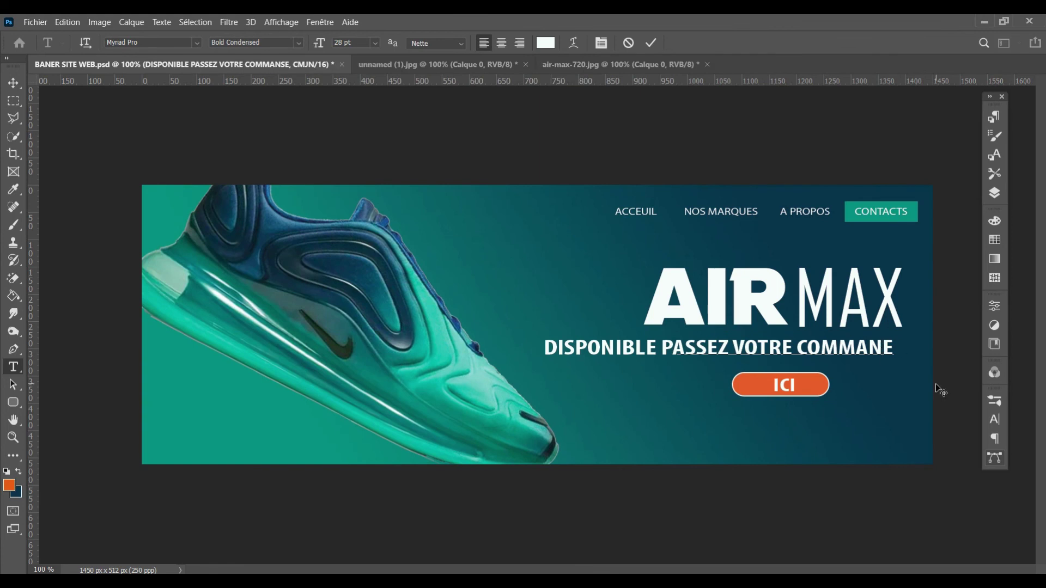
text(D)
Commit the COMMANDE text edit and return to the Move tool
click(652, 43)
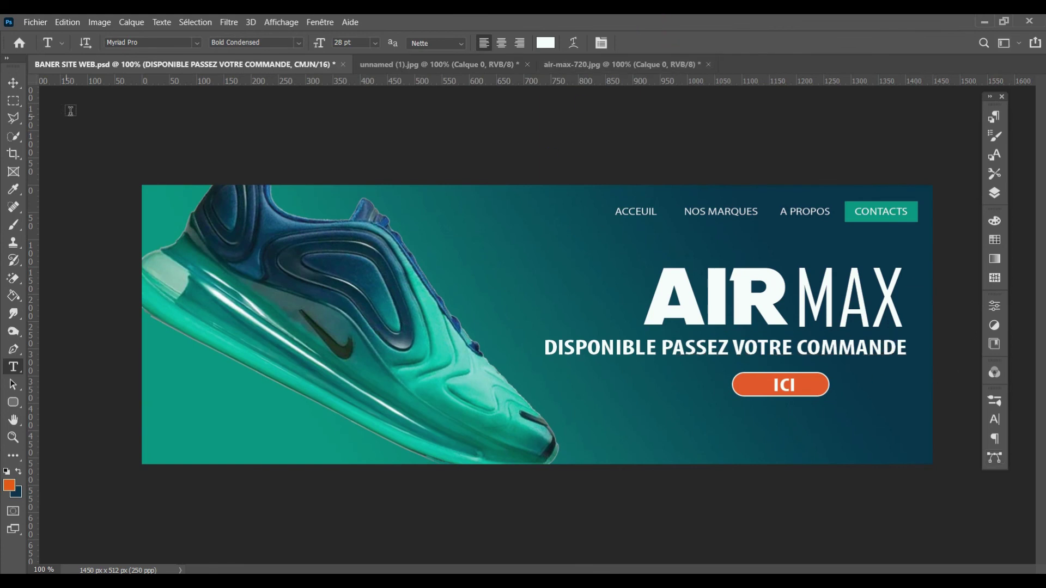
click(13, 82)
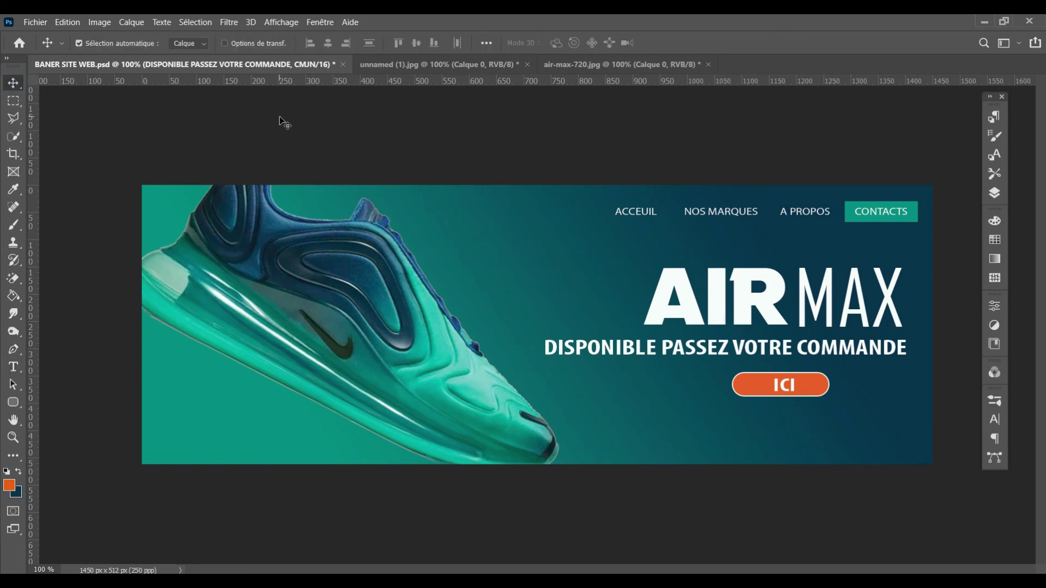